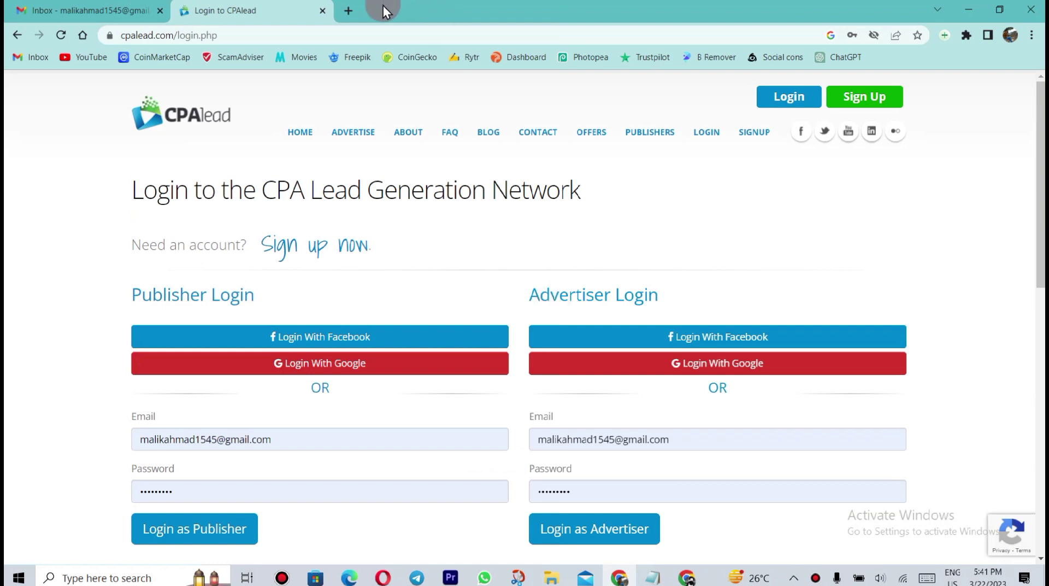
pyautogui.click(350, 11)
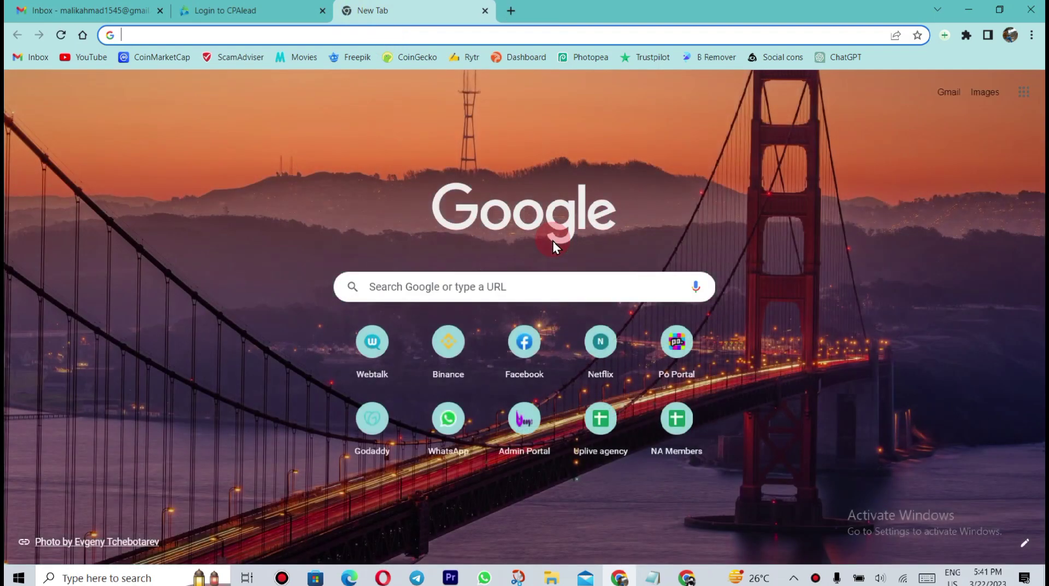
pyautogui.click(492, 286)
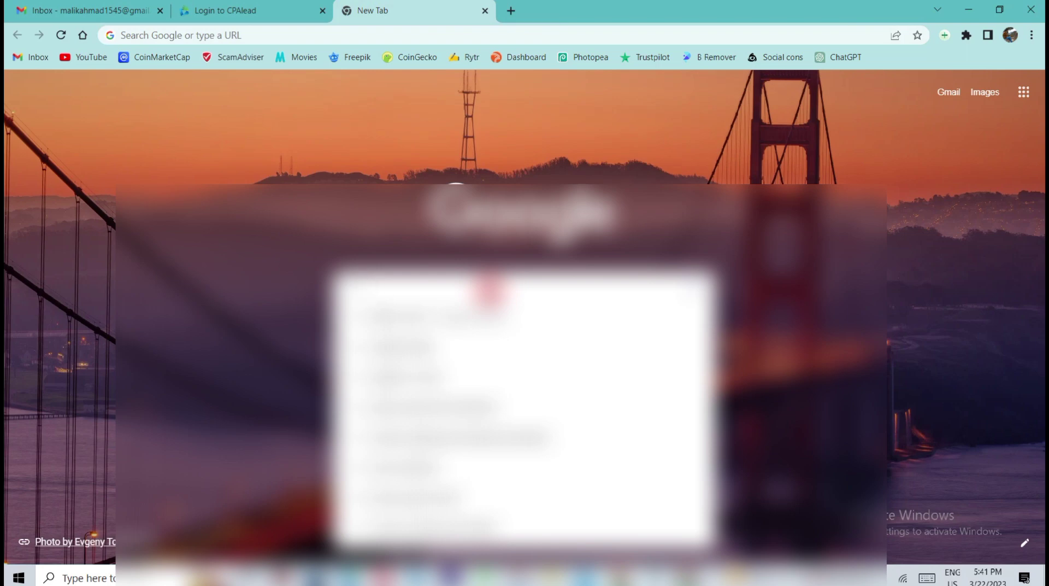
pyautogui.click(232, 10)
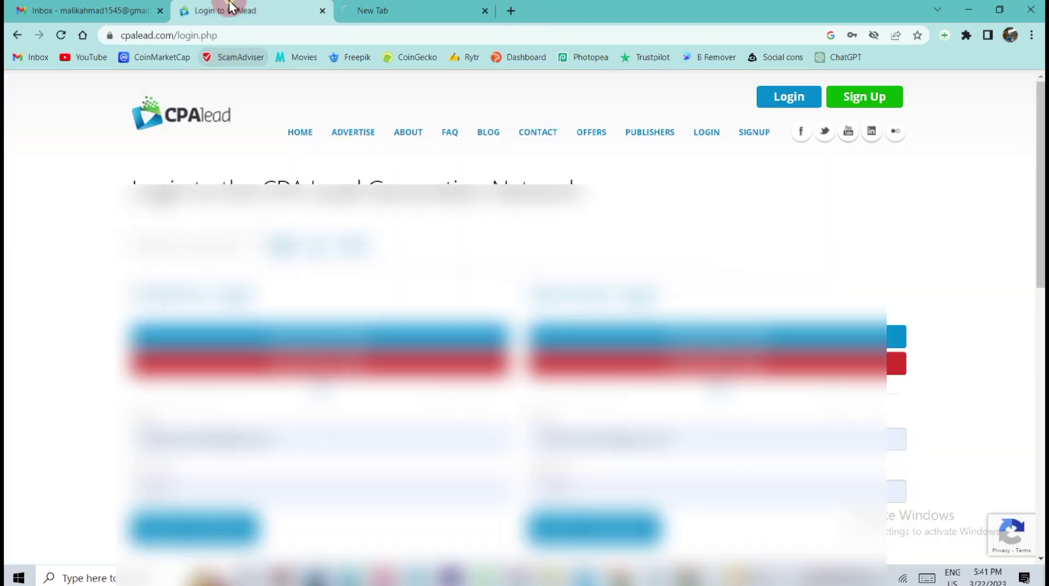
pyautogui.click(195, 30)
pyautogui.click(209, 34)
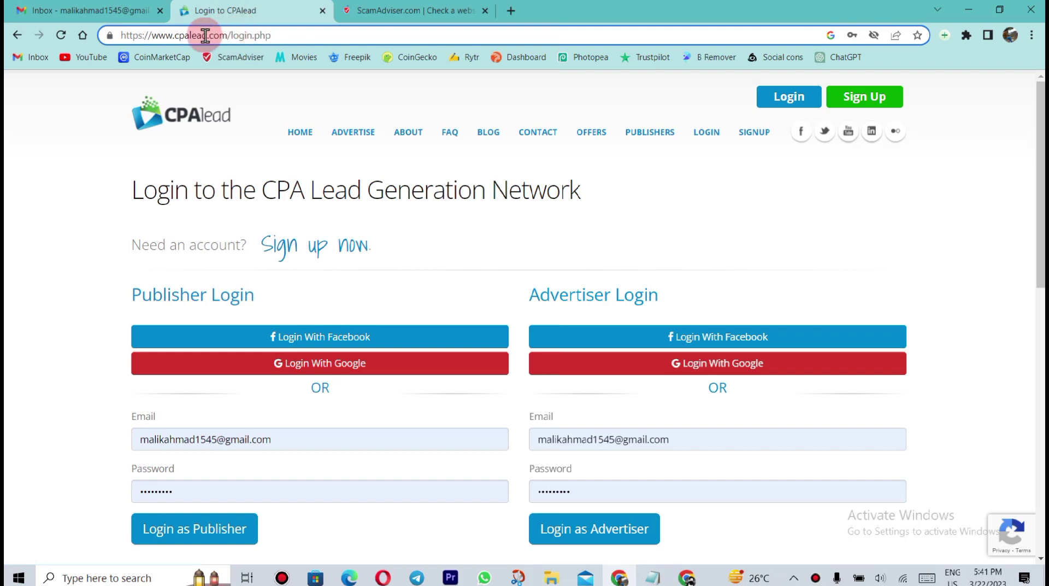
pyautogui.moveTo(227, 35); pyautogui.dragTo(110, 34)
pyautogui.hotkey('ctrl', 'c')
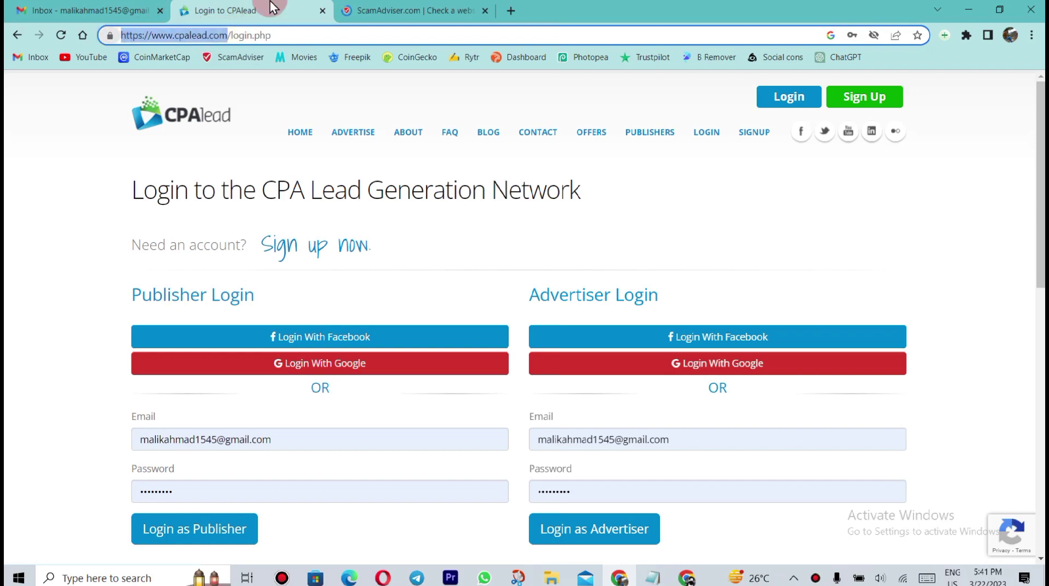
pyautogui.click(409, 9)
pyautogui.click(248, 184)
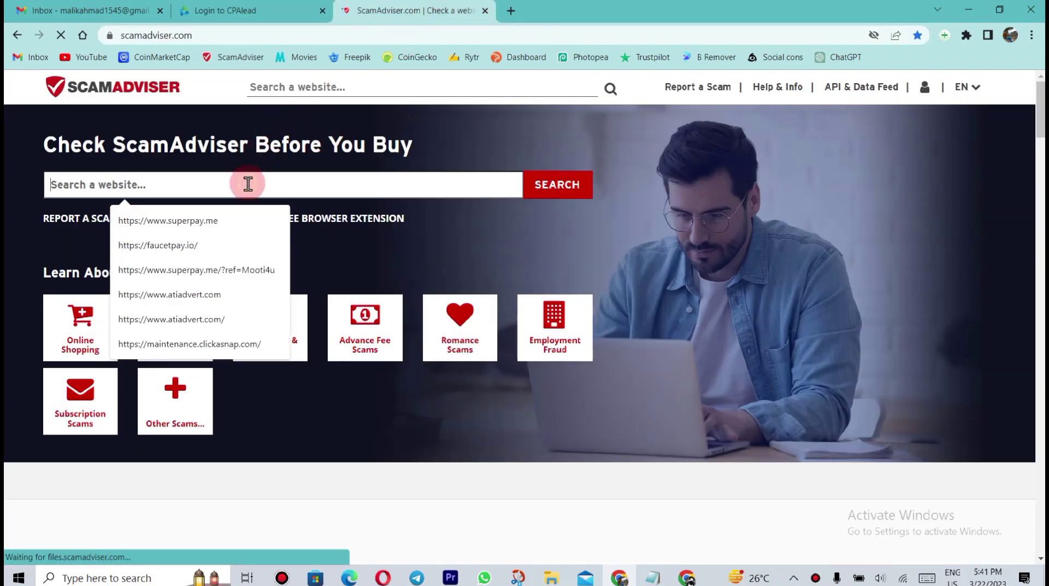
pyautogui.hotkey('ctrl', 'v')
pyautogui.click(538, 188)
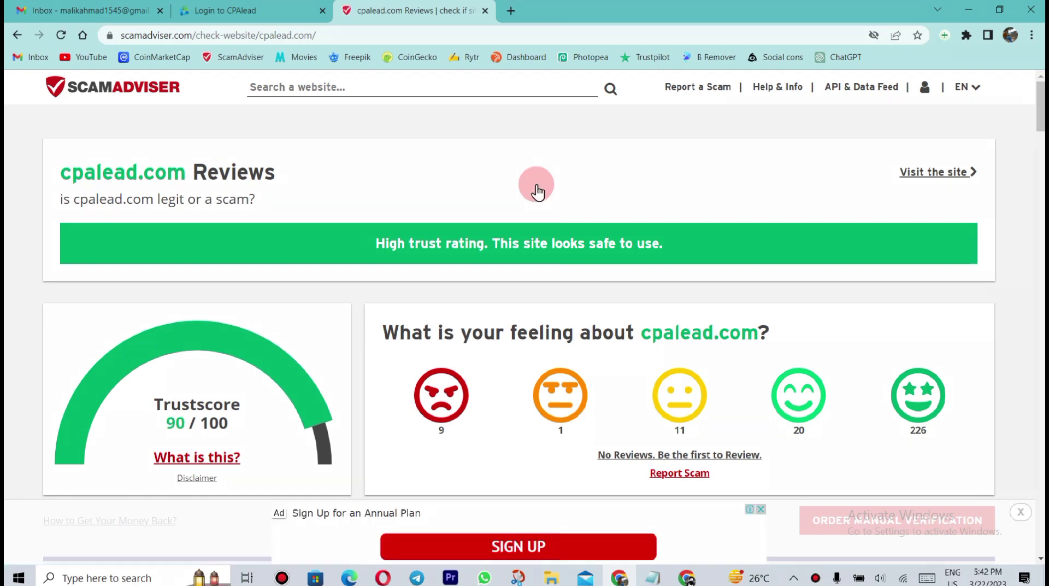
# Review the trust score and the positive and negative highlights for cpalead.com, and close the ScamAdviser report.
pyautogui.moveTo(125, 382)
pyautogui.mouseDown()
pyautogui.moveTo(265, 476)
pyautogui.moveTo(270, 493)
pyautogui.mouseUp()
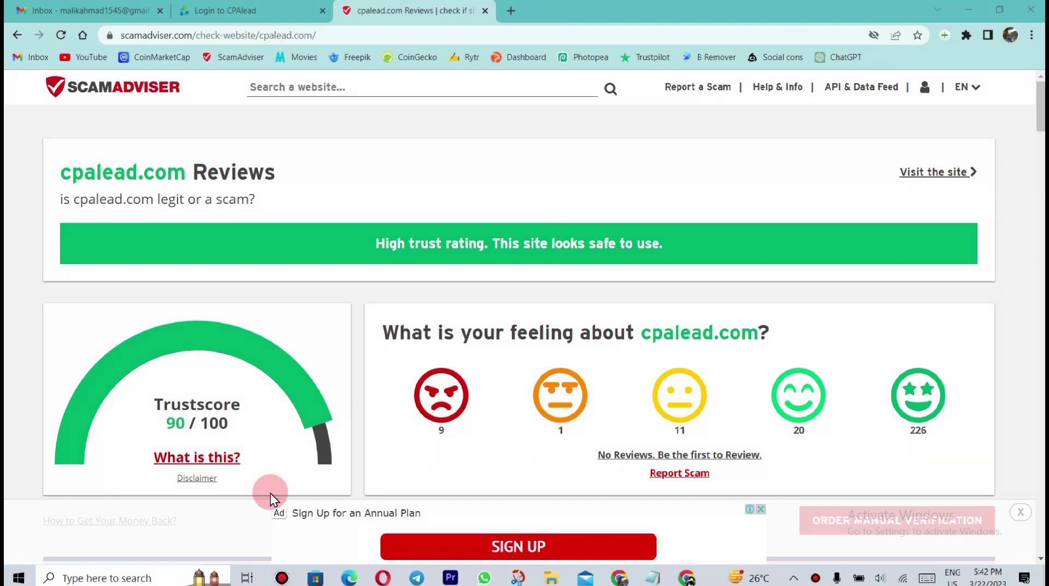
pyautogui.scroll(-7, 270, 493)
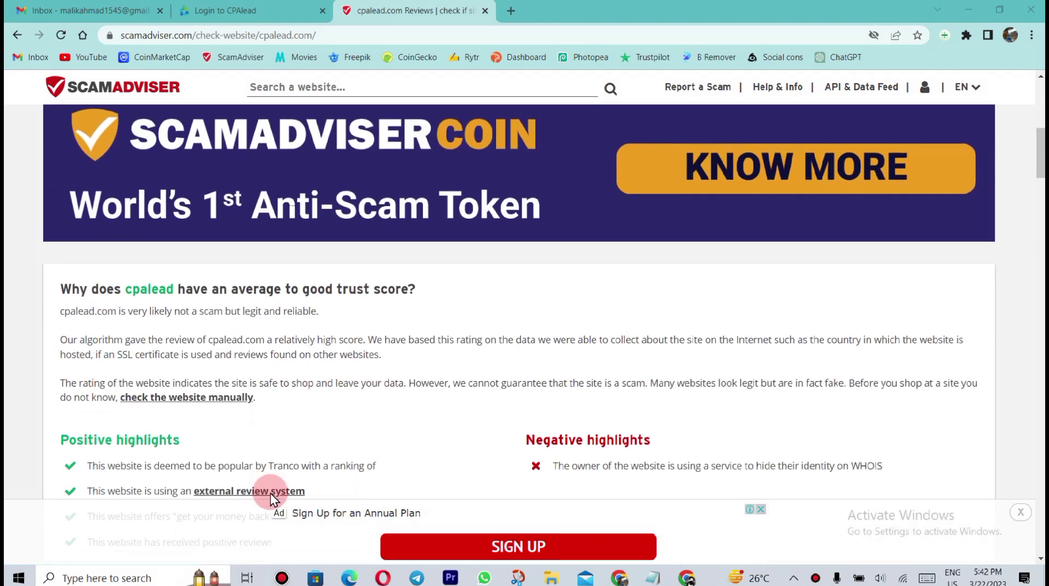
pyautogui.scroll(-5, 413, 312)
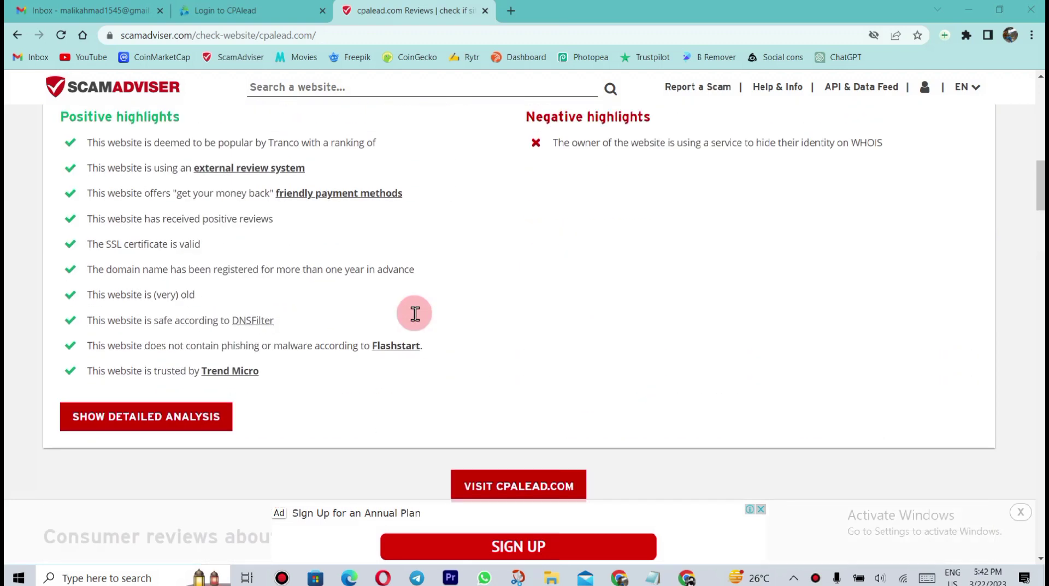
pyautogui.scroll(12, 413, 312)
pyautogui.click(486, 10)
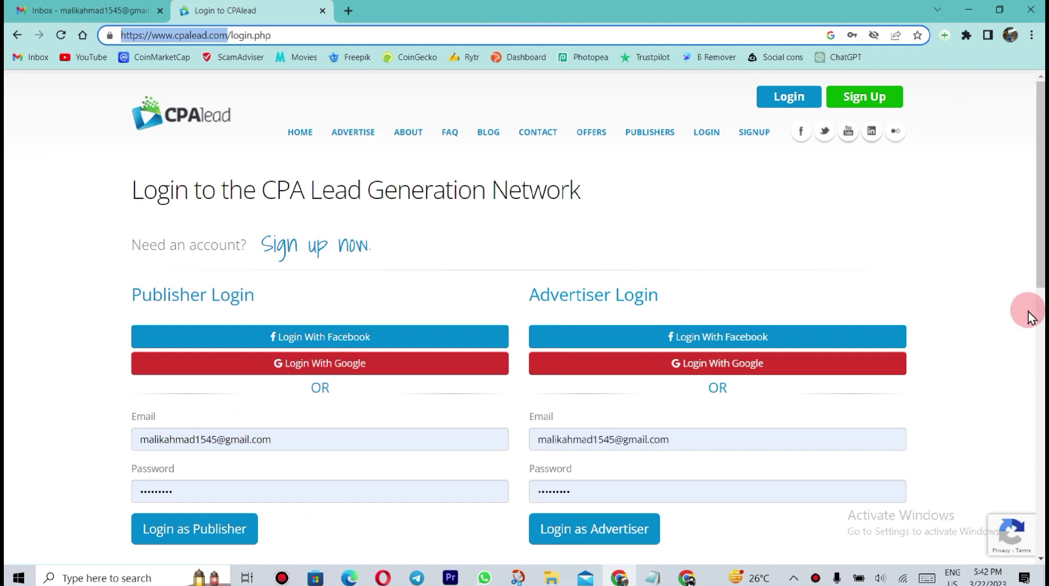
pyautogui.moveTo(991, 161); pyautogui.dragTo(905, 103)
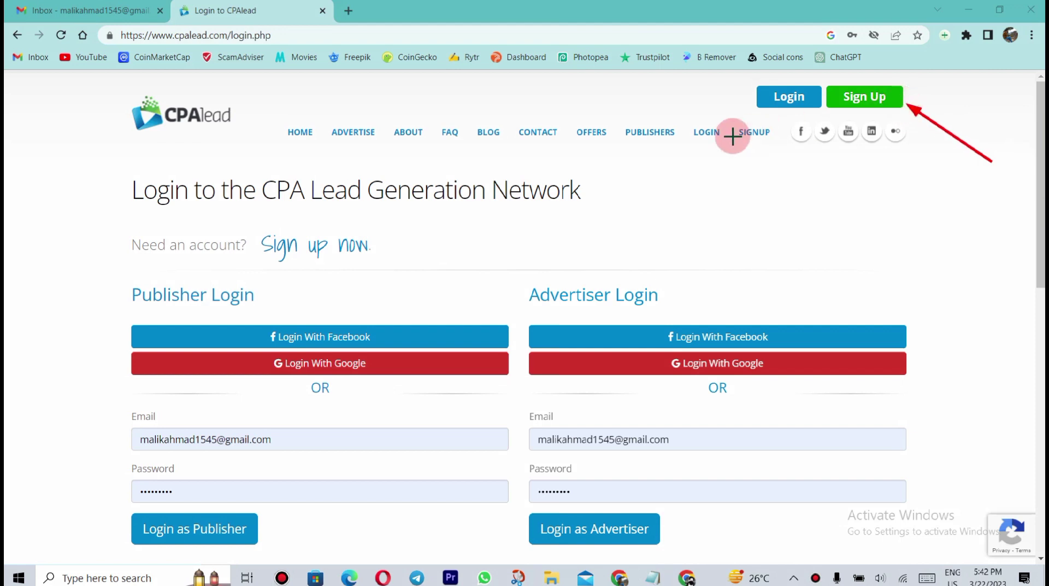
pyautogui.moveTo(686, 93); pyautogui.dragTo(754, 96)
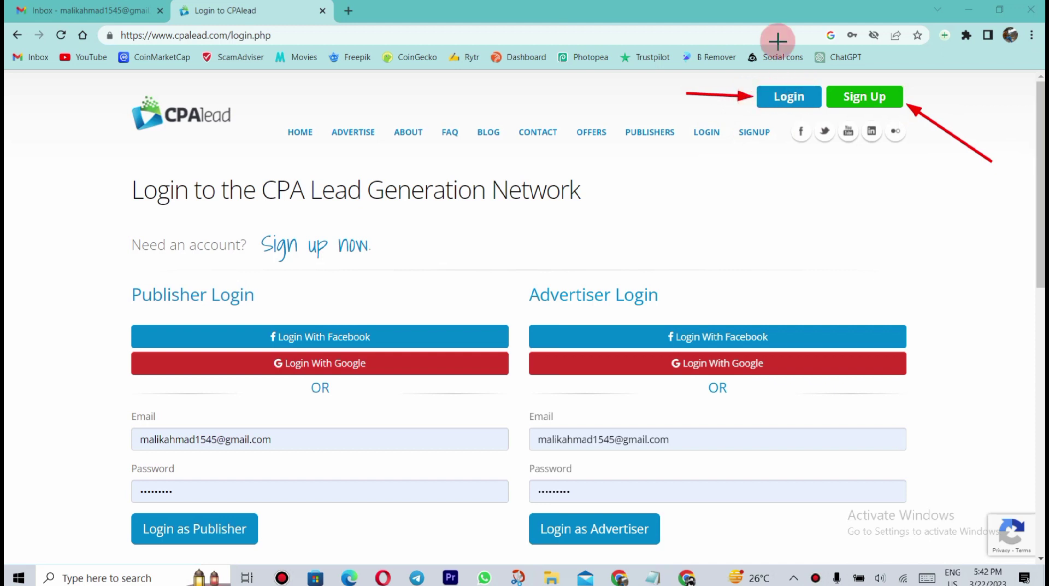
pyautogui.moveTo(940, 90); pyautogui.dragTo(908, 91)
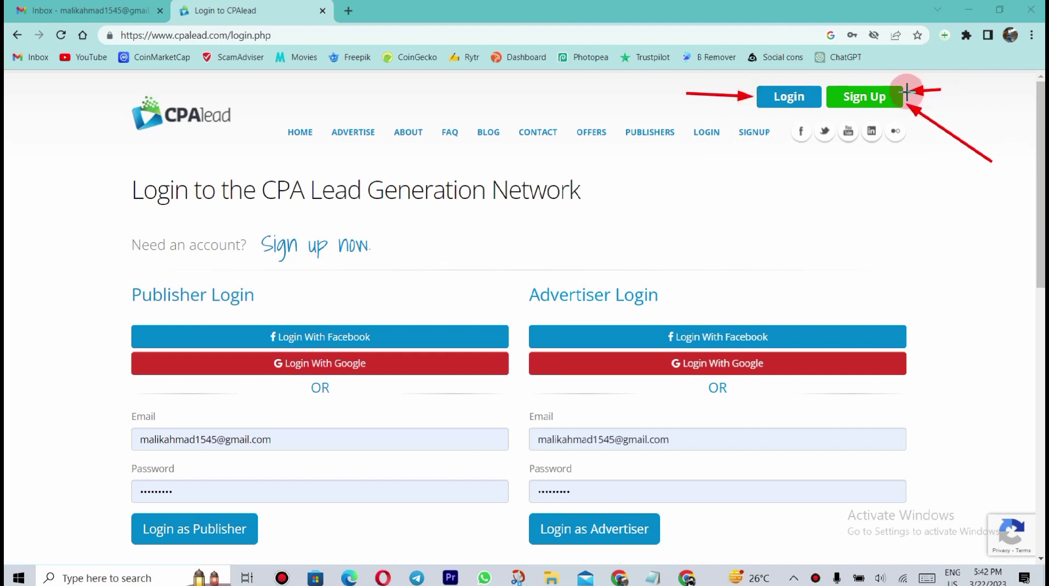
pyautogui.moveTo(760, 174); pyautogui.dragTo(759, 142)
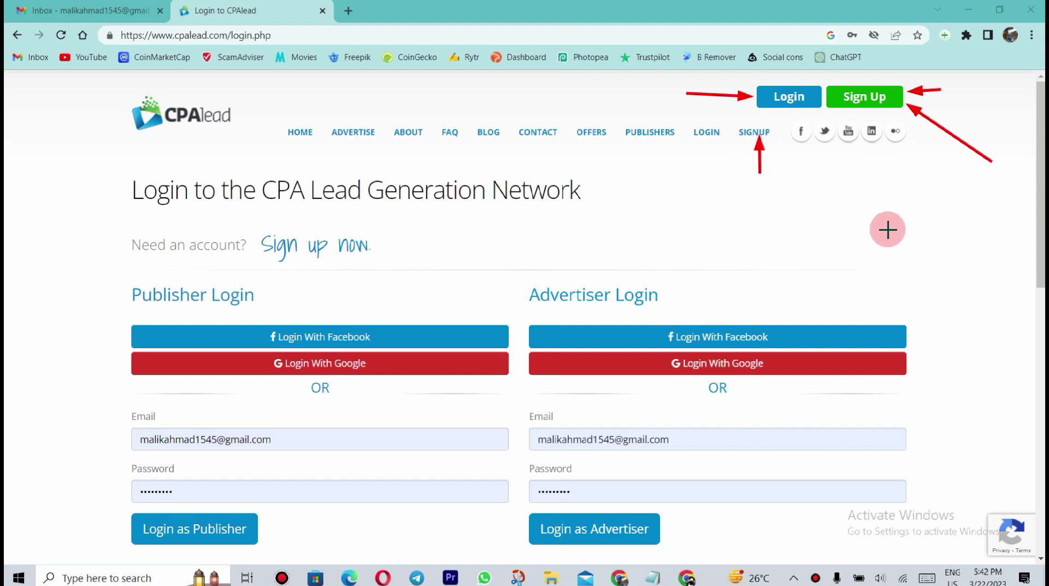
pyautogui.hotkey('ctrl', 'z')
pyautogui.hotkey('ctrl', 'z')
pyautogui.hotkey('ctrl', 'z')
pyautogui.hotkey('ctrl', 'z')
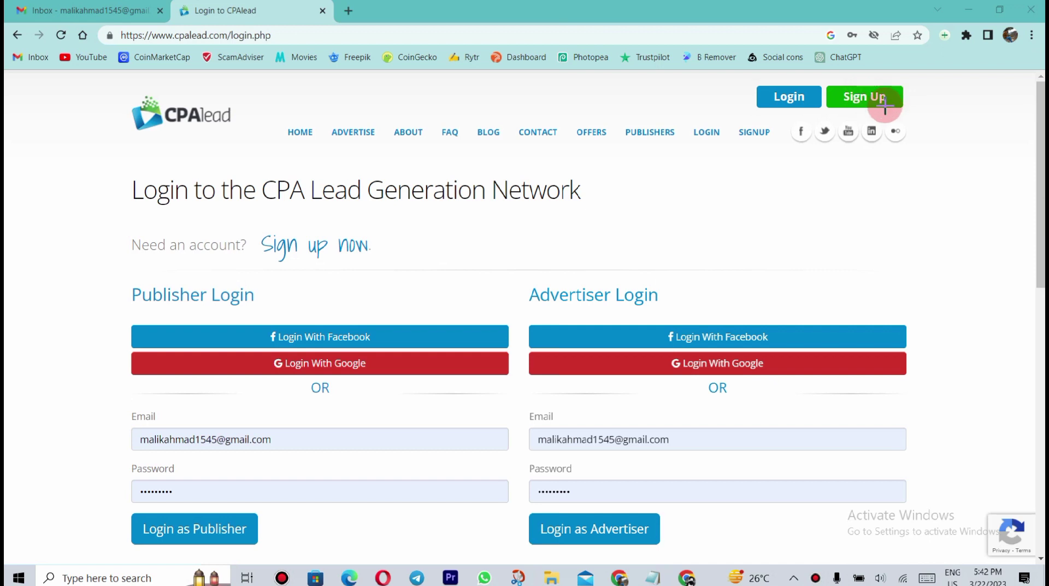
# Open the CPAlead publisher sign-up page and fill in the first name, last name and email address in the email sign-up form.
pyautogui.click(883, 104)
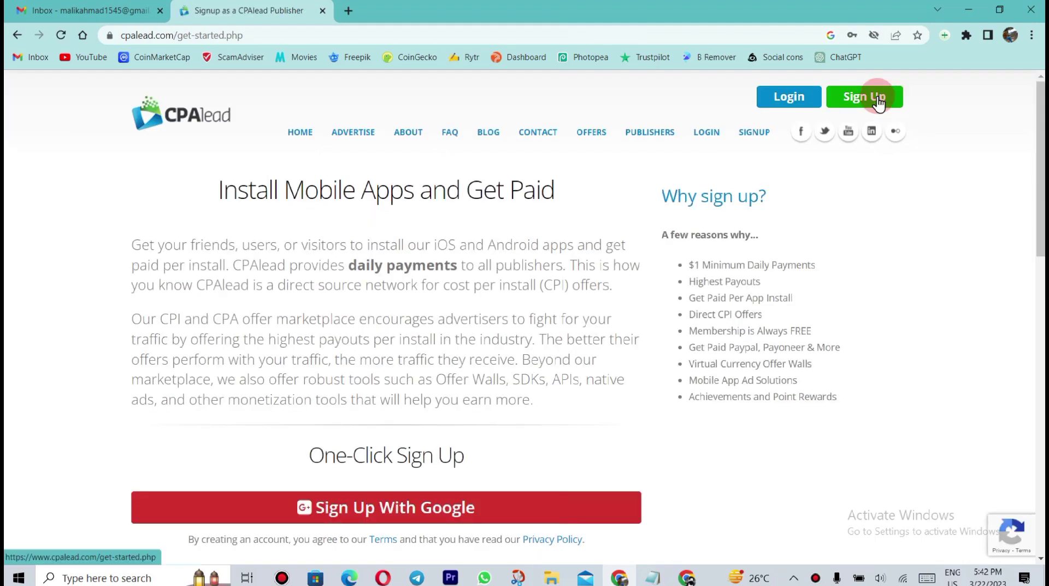
pyautogui.scroll(-8, 674, 391)
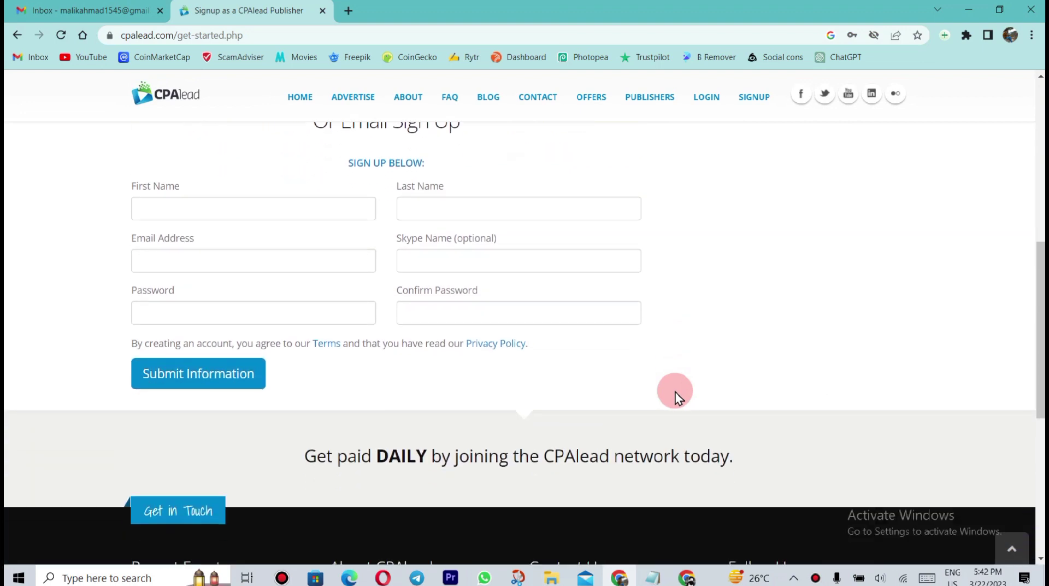
pyautogui.click(198, 207)
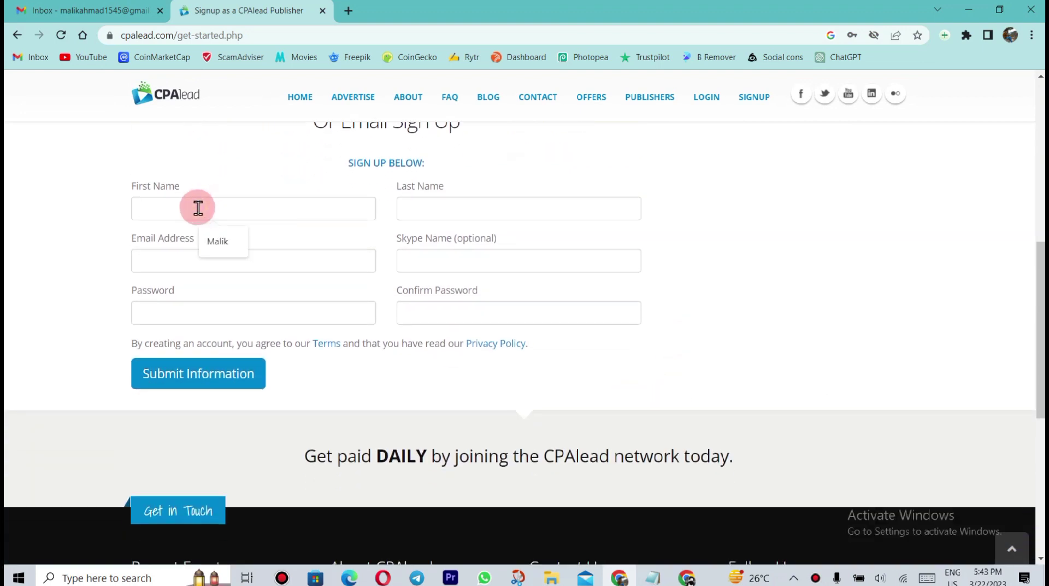
pyautogui.click(213, 243)
pyautogui.click(484, 206)
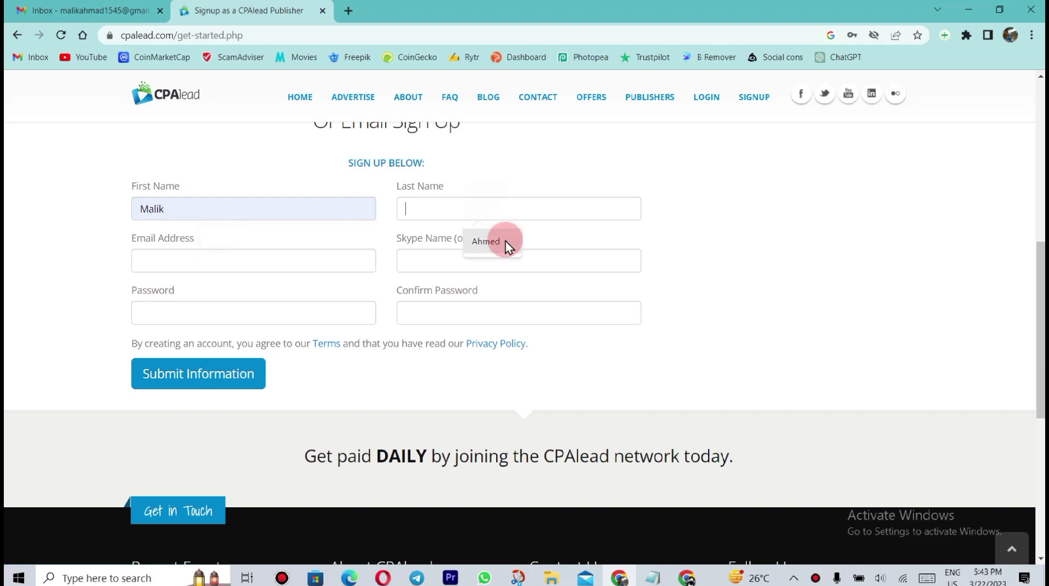
pyautogui.click(504, 239)
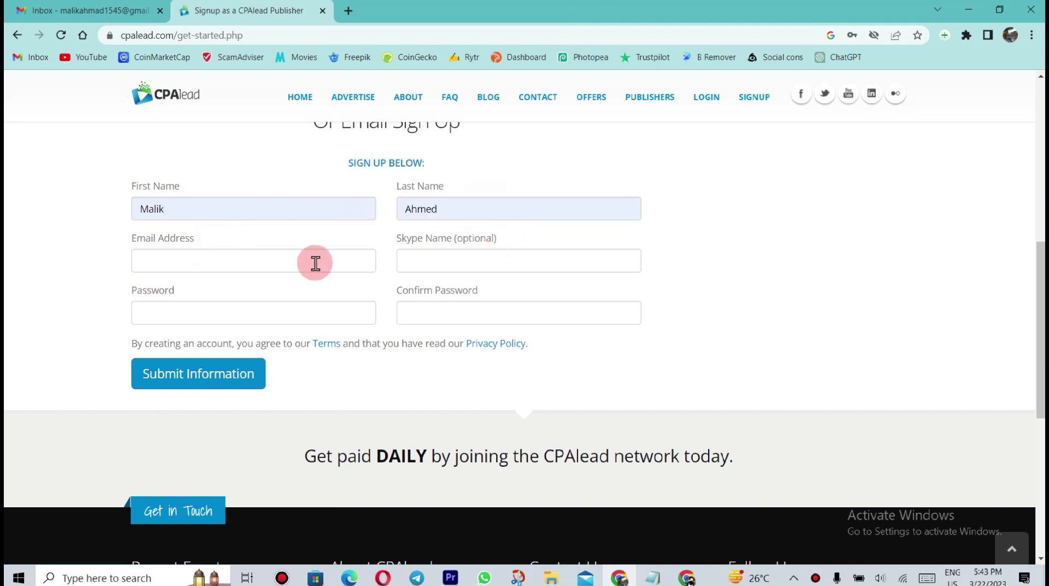
pyautogui.click(232, 272)
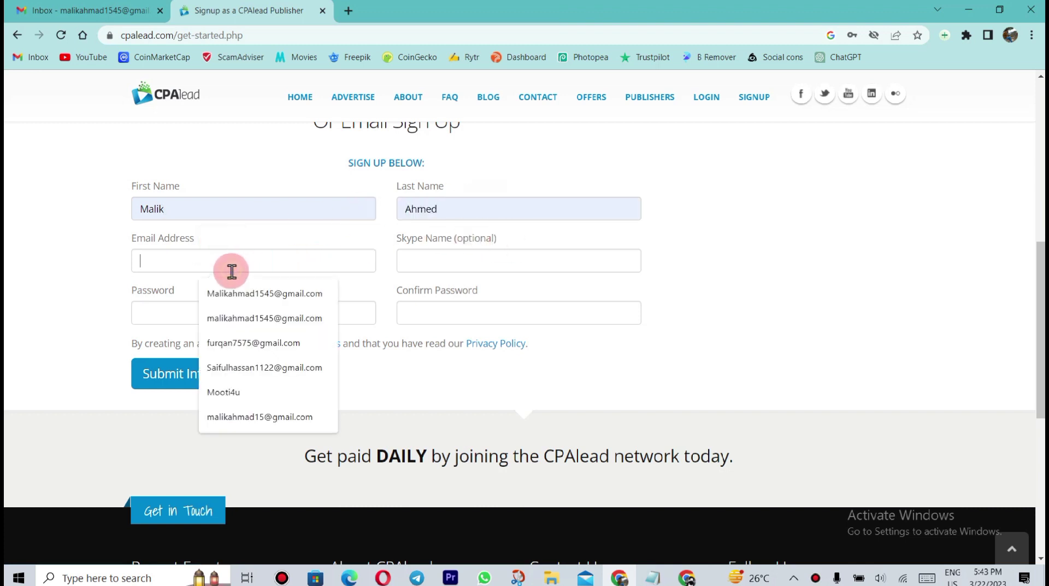
pyautogui.click(277, 300)
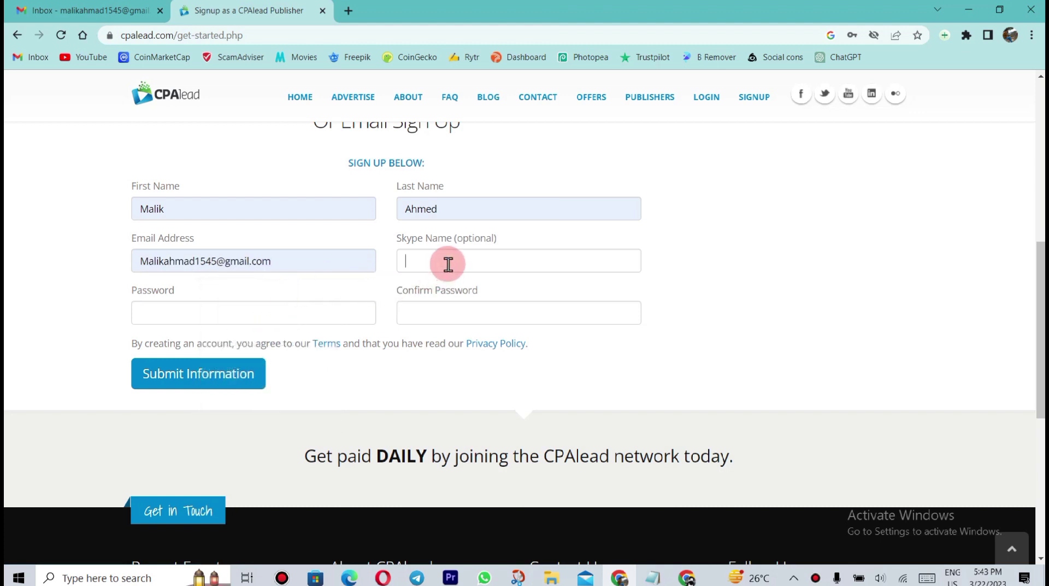
# Enter a password and its confirmation in the sign-up form, leaving the optional Skype name empty.
pyautogui.click(251, 313)
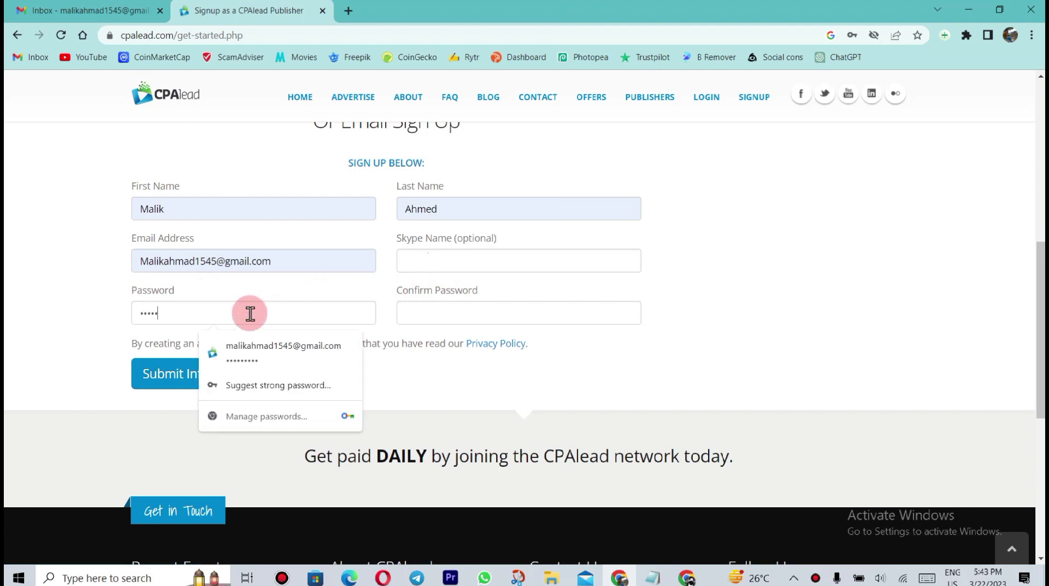
pyautogui.click(555, 312)
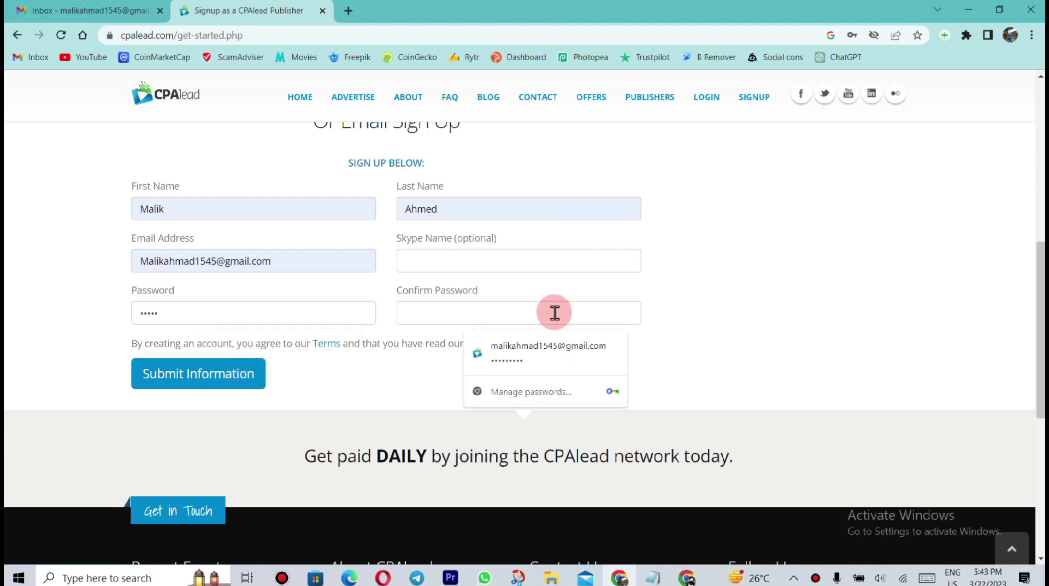
pyautogui.write('••')
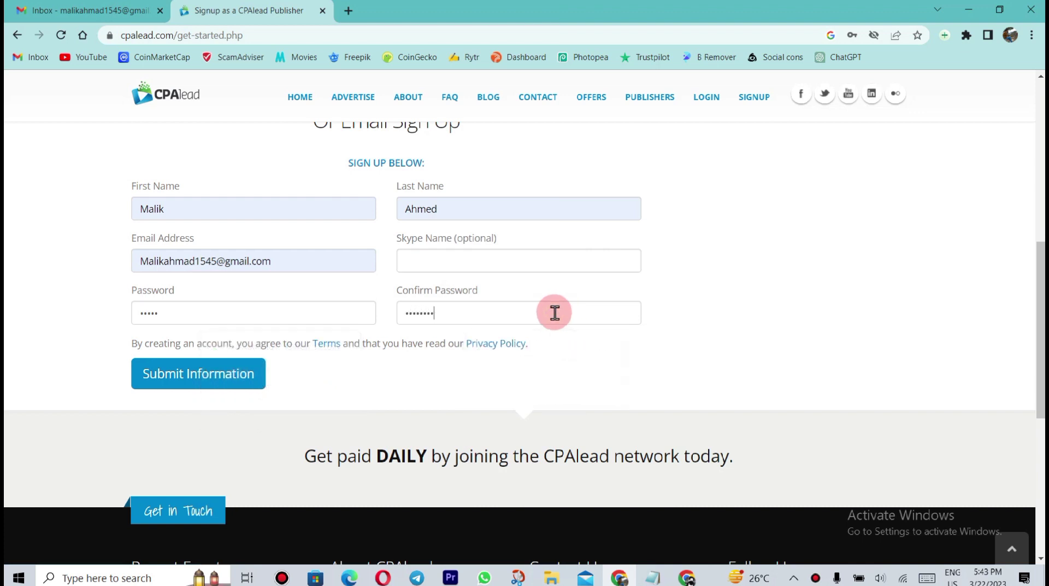
pyautogui.click(204, 322)
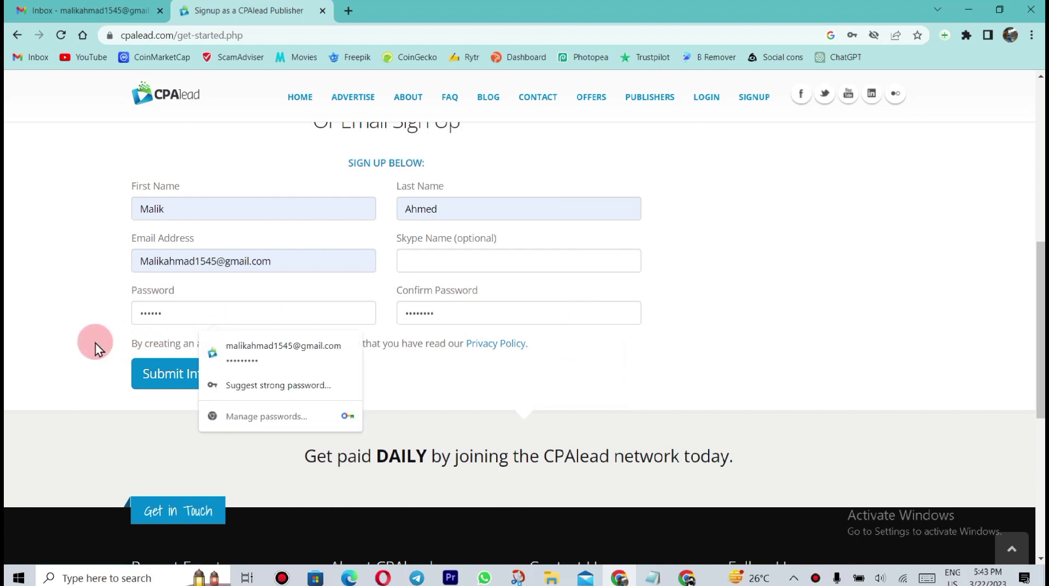
pyautogui.click(12, 356)
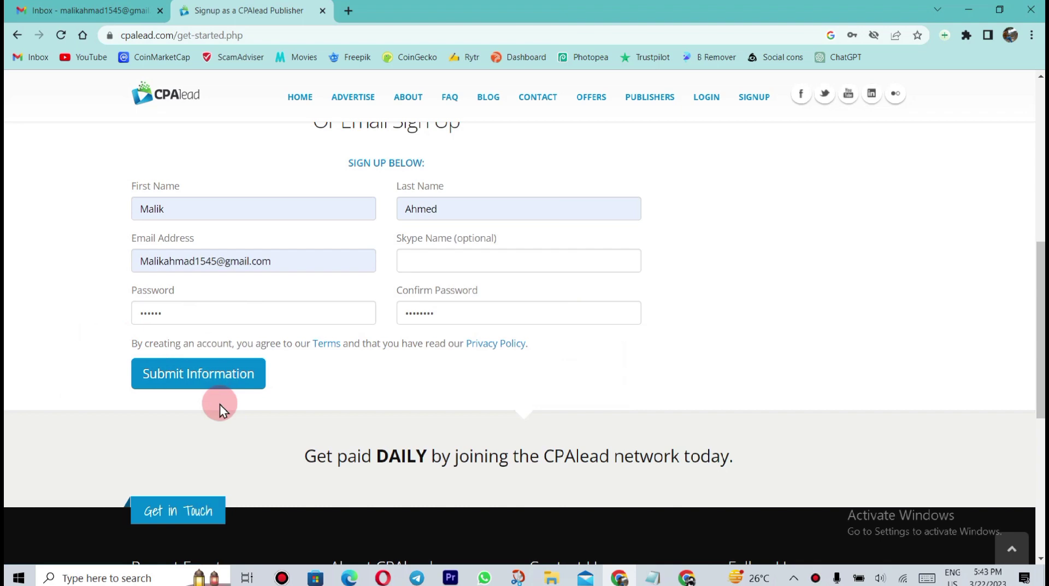
# Look at the Gmail inbox and return to the CPAlead sign-up form.
pyautogui.click(112, 10)
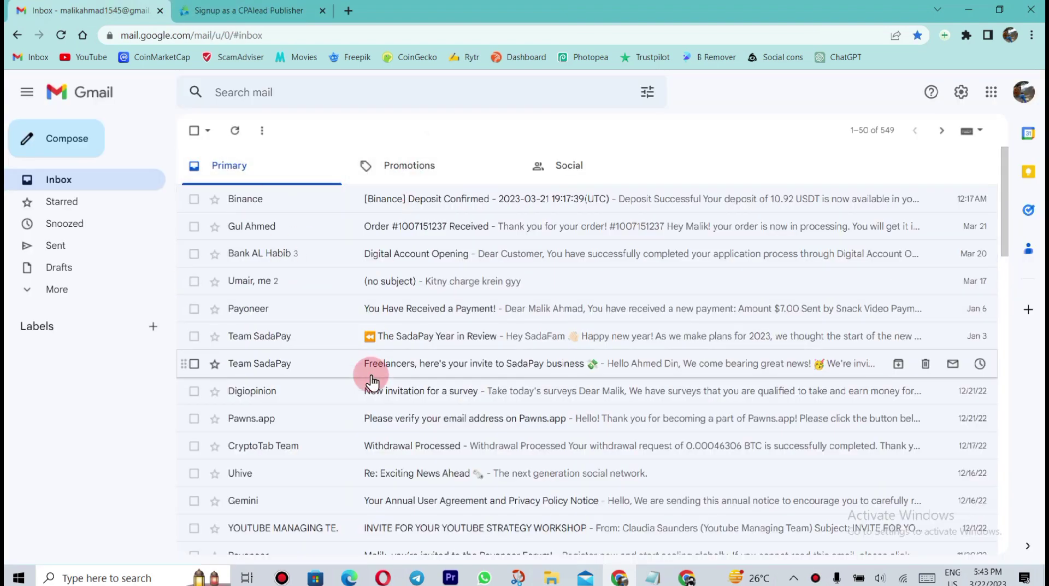
pyautogui.click(256, 10)
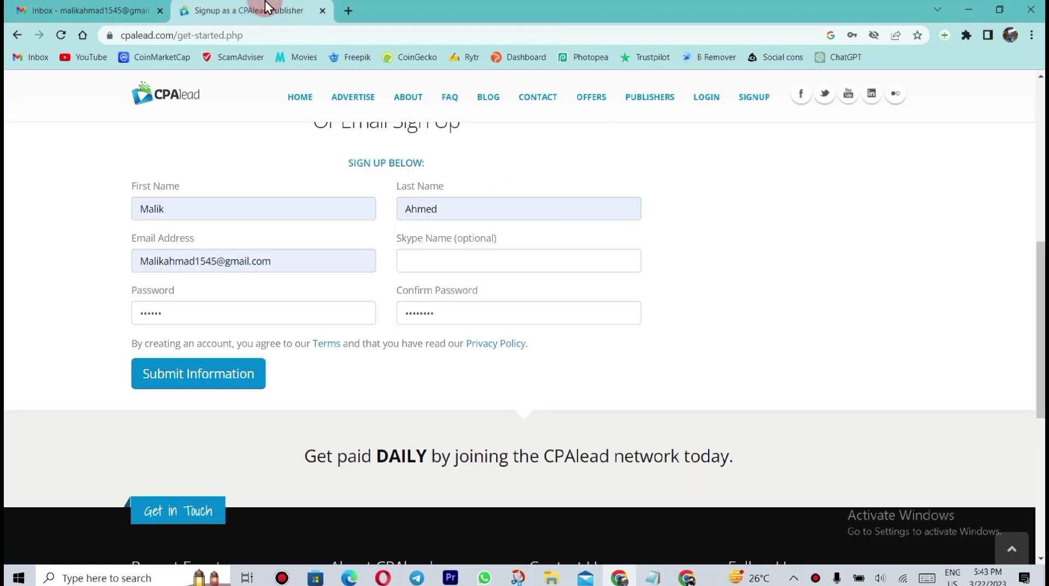
# Open the CPAlead login page and submit the Publisher Login with the prefilled email and password.
pyautogui.click(708, 98)
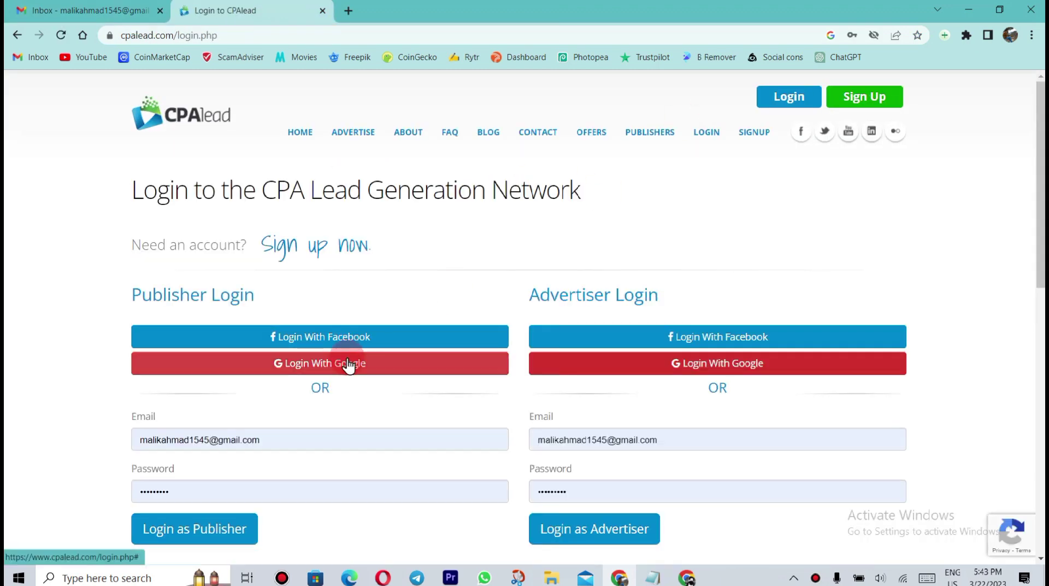
pyautogui.scroll(-7, 346, 358)
pyautogui.scroll(5, 216, 142)
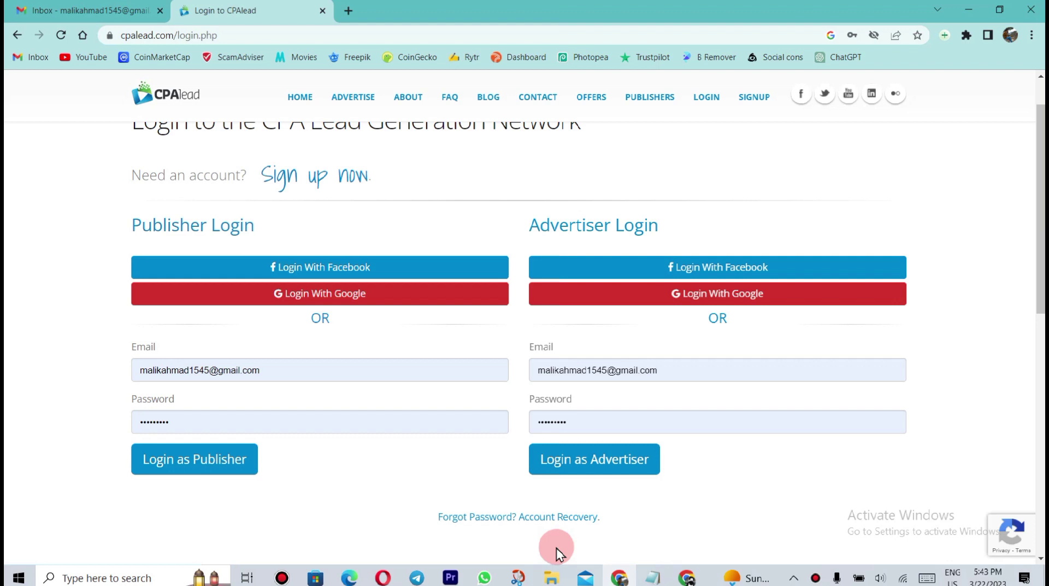
pyautogui.click(235, 459)
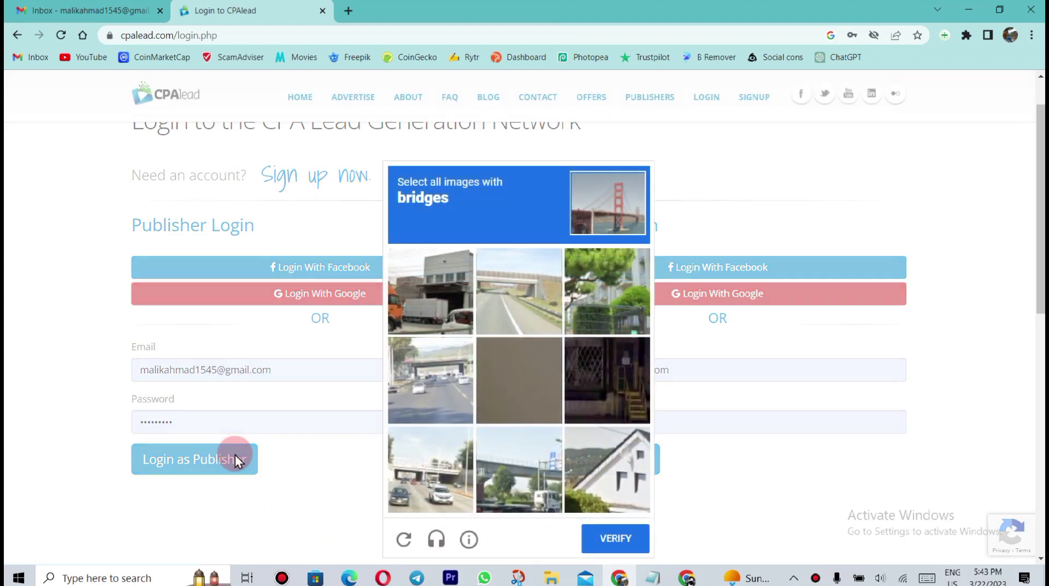
# Select all the bridge images in the login captcha and submit them for verification.
pyautogui.click(512, 357)
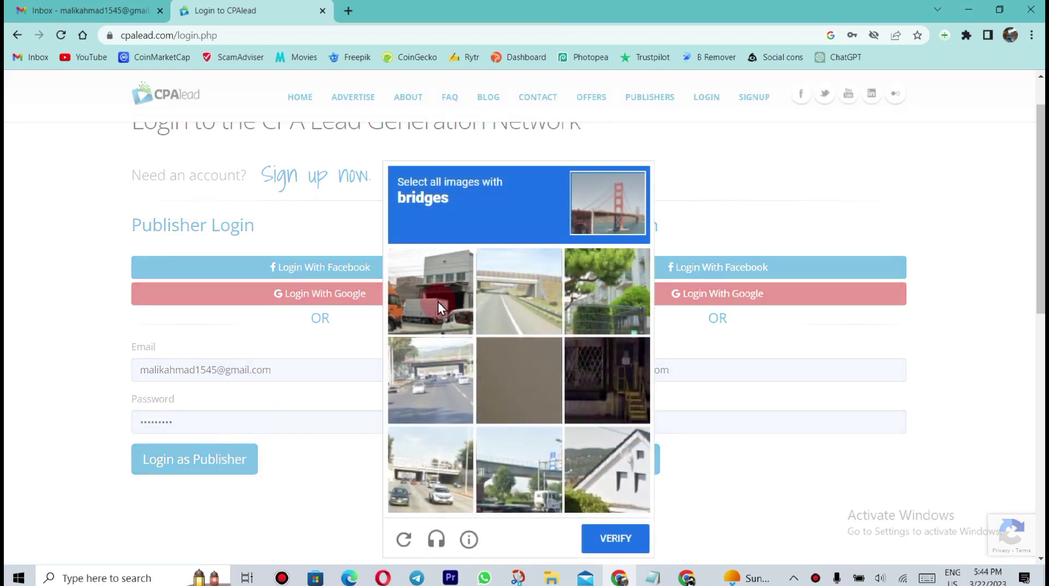
pyautogui.click(500, 484)
pyautogui.click(425, 478)
pyautogui.click(399, 324)
pyautogui.click(430, 371)
pyautogui.click(513, 326)
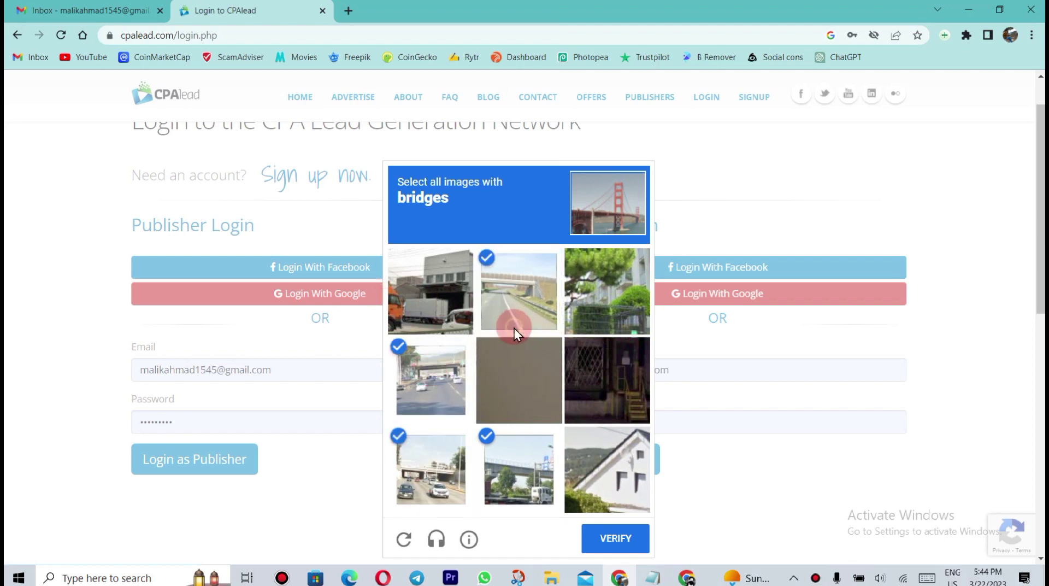
pyautogui.click(630, 540)
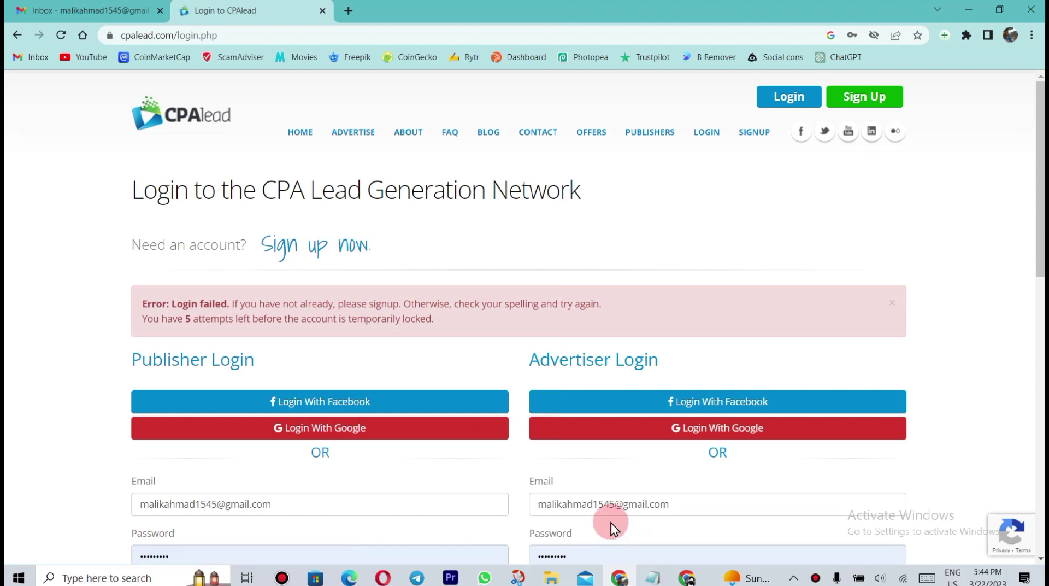
# Log in as a publisher with Google, choosing the Google account to sign in with.
pyautogui.click(350, 427)
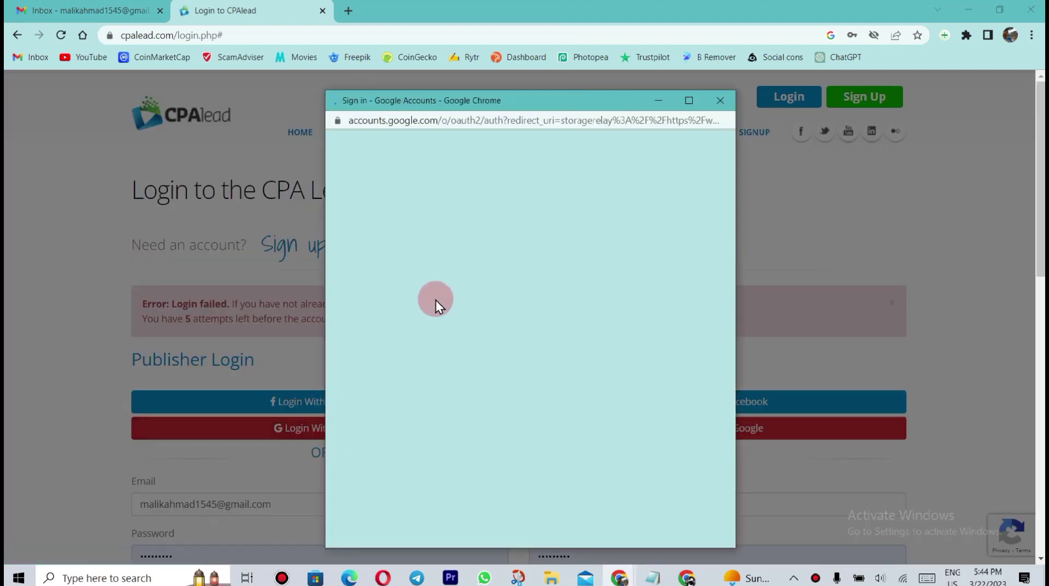
pyautogui.click(483, 301)
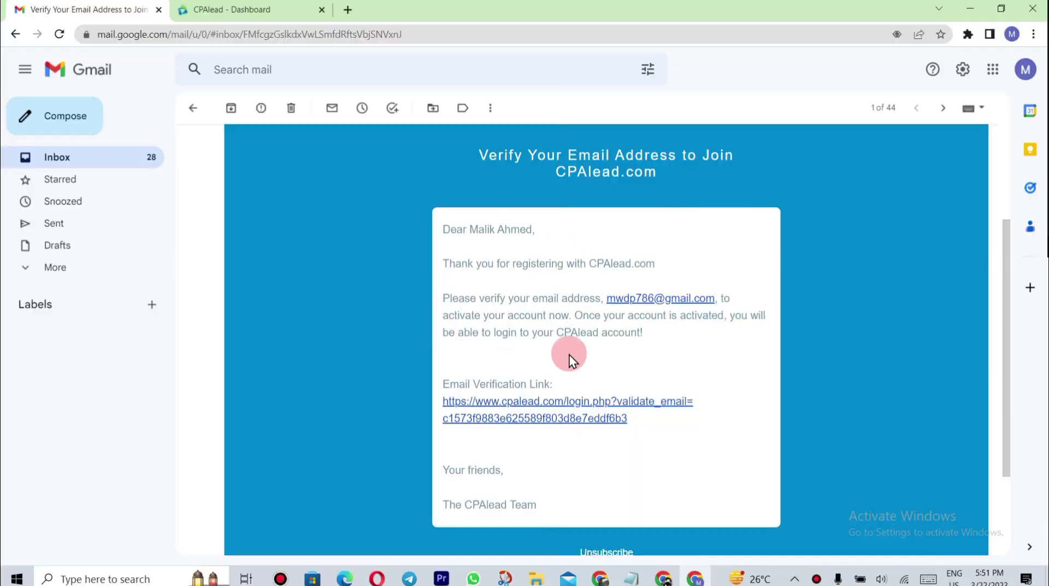
# Open the verification link in the CPAlead email, close the extra dashboard tab and dismiss the verification notice.
pyautogui.moveTo(444, 382); pyautogui.dragTo(627, 437)
pyautogui.click(519, 312)
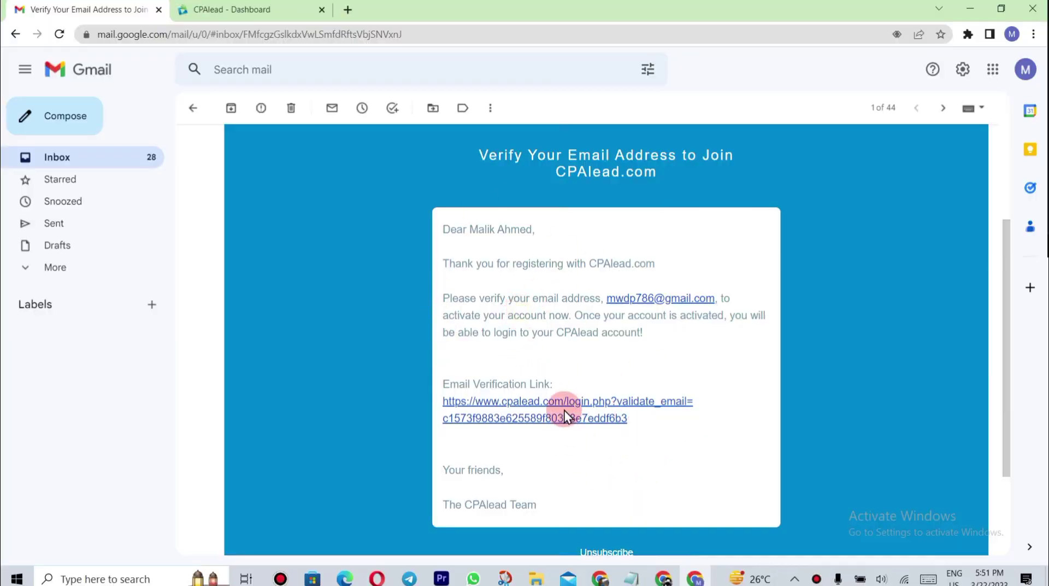
pyautogui.click(543, 418)
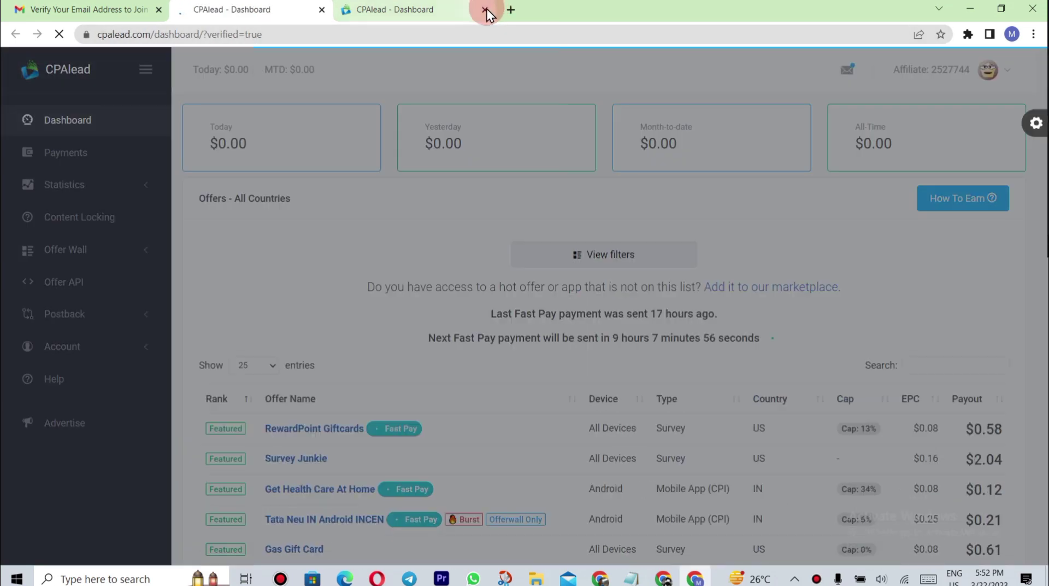
pyautogui.click(485, 10)
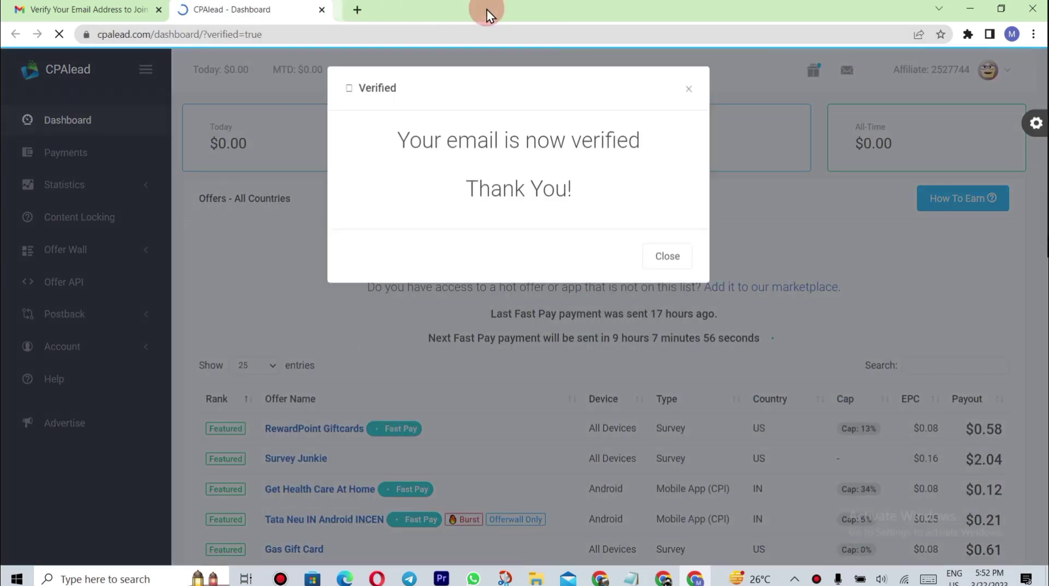
pyautogui.click(688, 268)
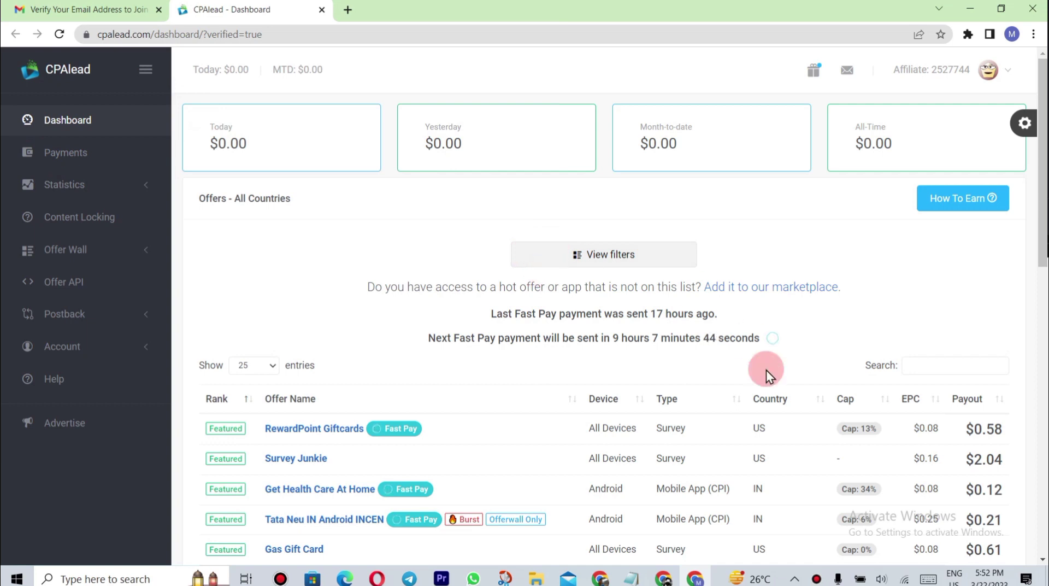
# Examine the RewardPoint Giftcards offer and the Device, Type, Country, Cap, EPC and Payout columns, outlining each in red.
pyautogui.scroll(-3, 766, 370)
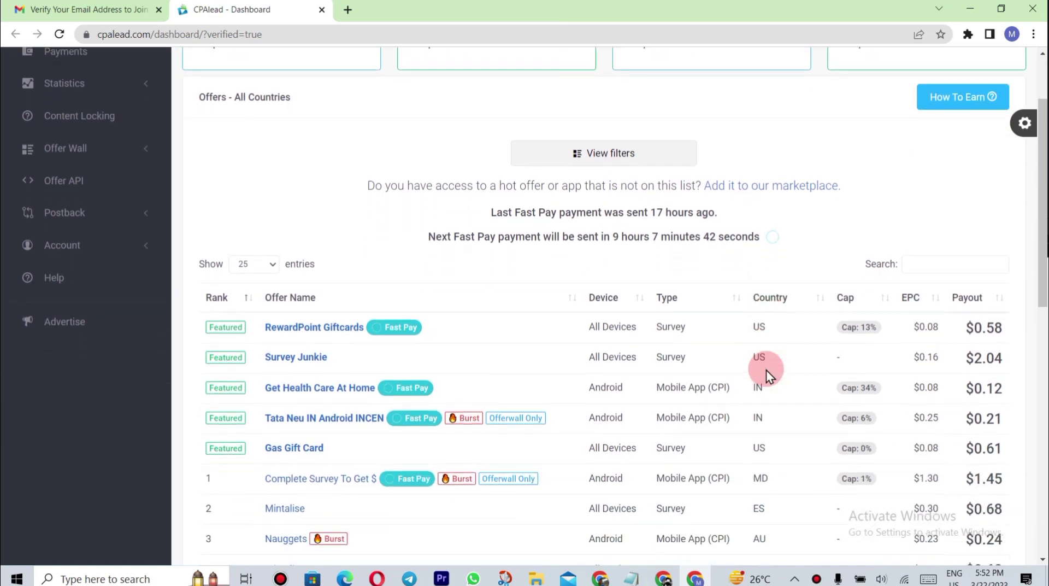
pyautogui.scroll(-2, 767, 369)
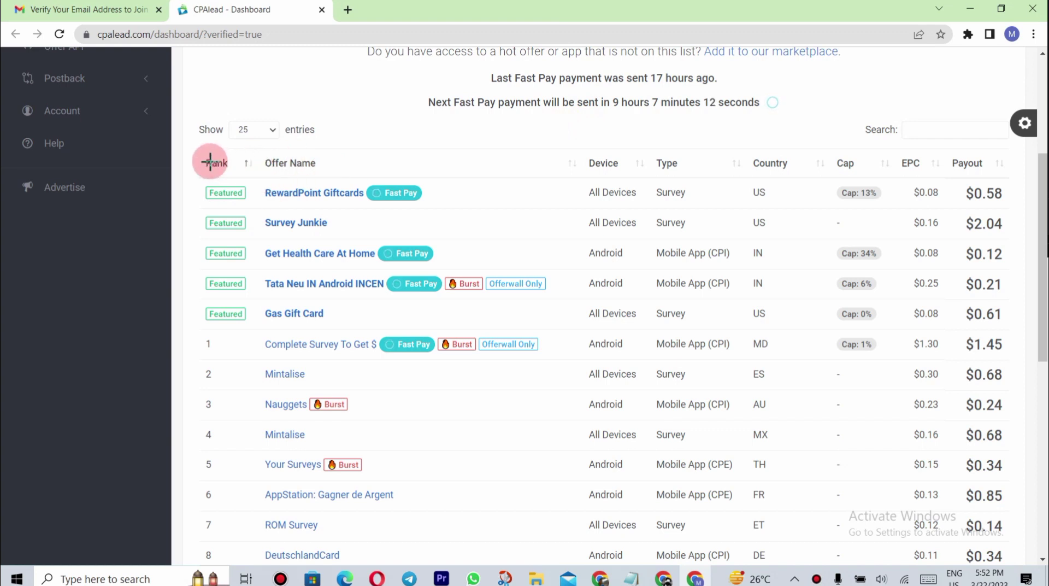
pyautogui.moveTo(193, 175)
pyautogui.mouseDown()
pyautogui.moveTo(420, 193)
pyautogui.moveTo(442, 209)
pyautogui.mouseUp()
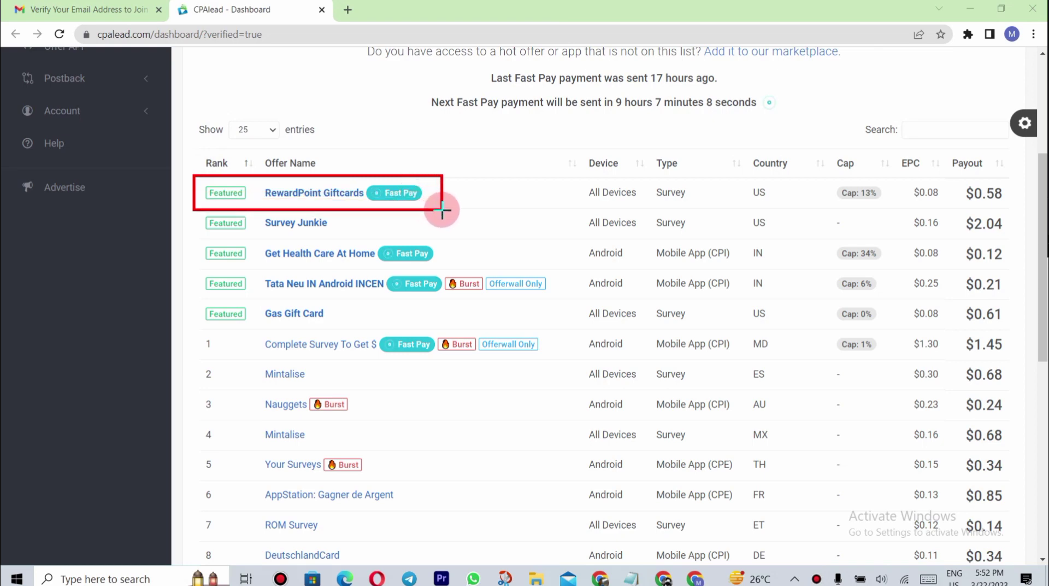
pyautogui.moveTo(576, 144)
pyautogui.mouseDown()
pyautogui.moveTo(611, 164)
pyautogui.moveTo(641, 204)
pyautogui.mouseUp()
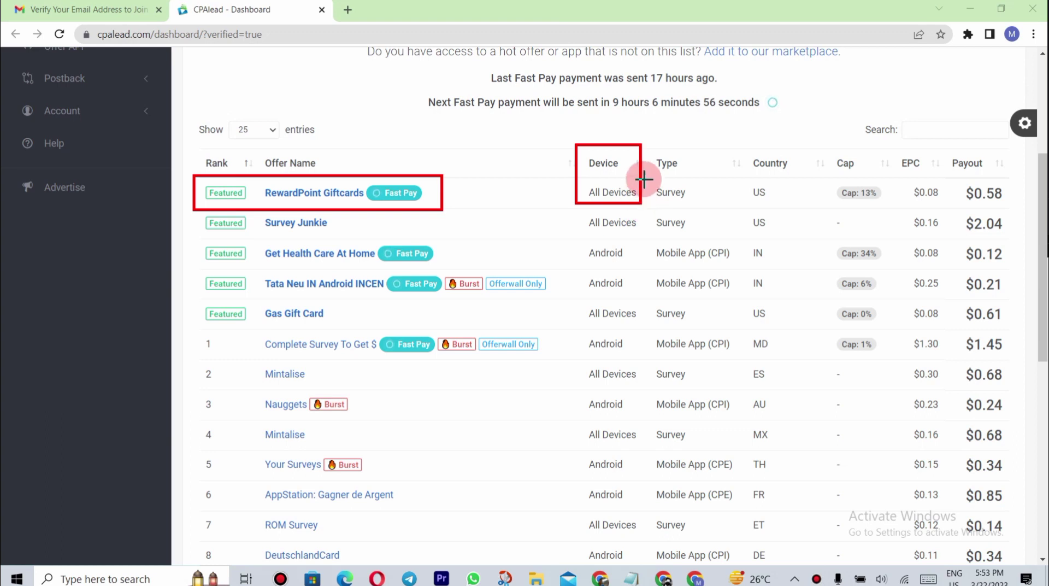
pyautogui.moveTo(653, 149); pyautogui.dragTo(699, 241)
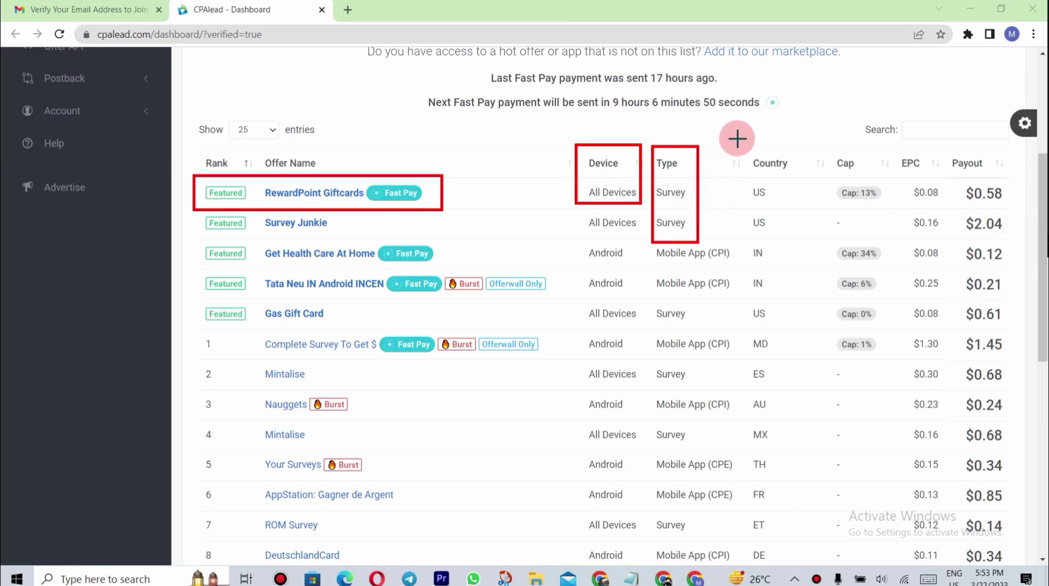
pyautogui.moveTo(737, 136)
pyautogui.mouseDown()
pyautogui.moveTo(810, 204)
pyautogui.moveTo(804, 235)
pyautogui.mouseUp()
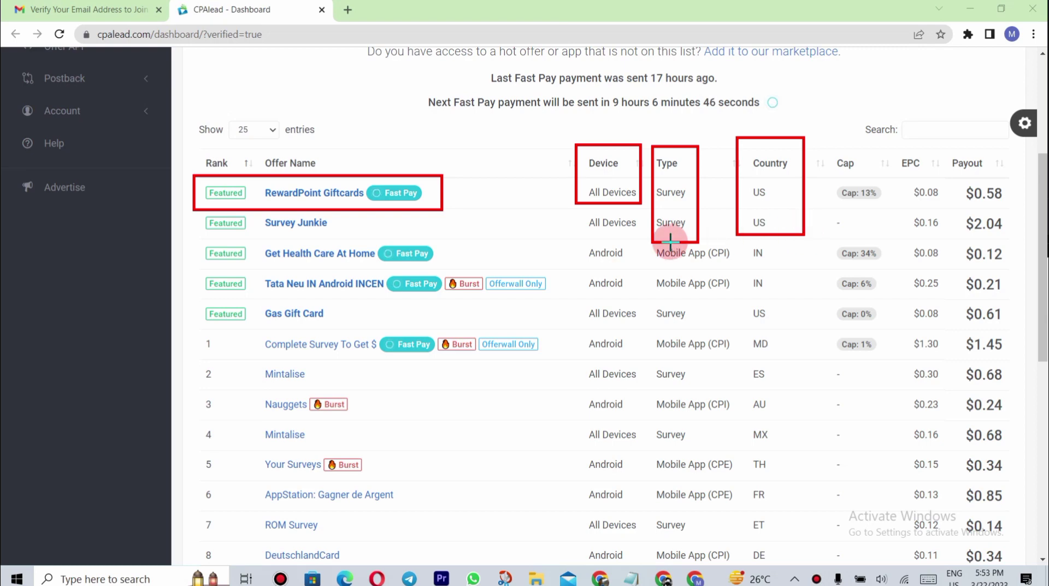
pyautogui.moveTo(831, 143); pyautogui.dragTo(883, 216)
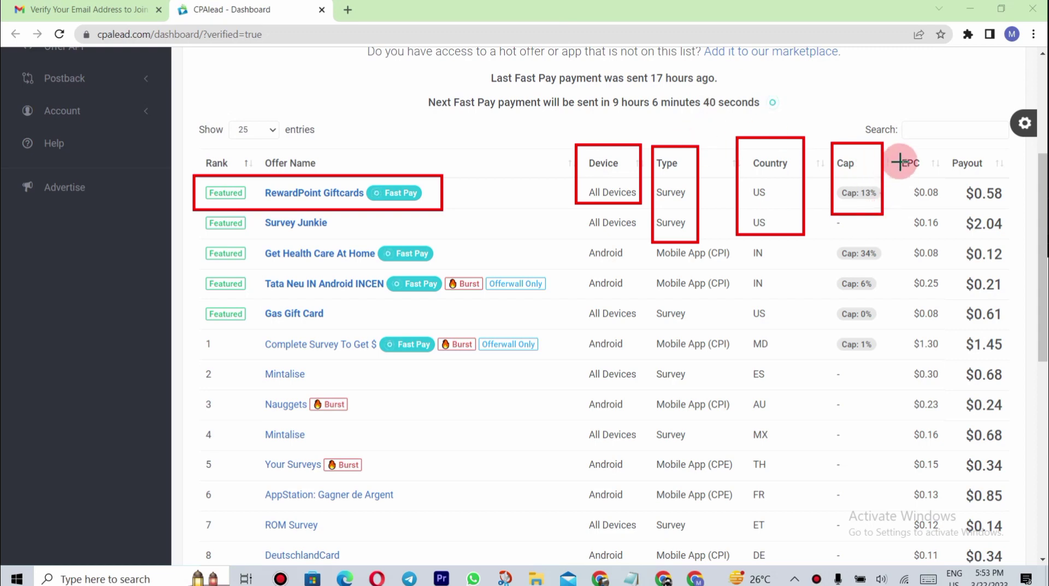
pyautogui.moveTo(898, 147); pyautogui.dragTo(948, 232)
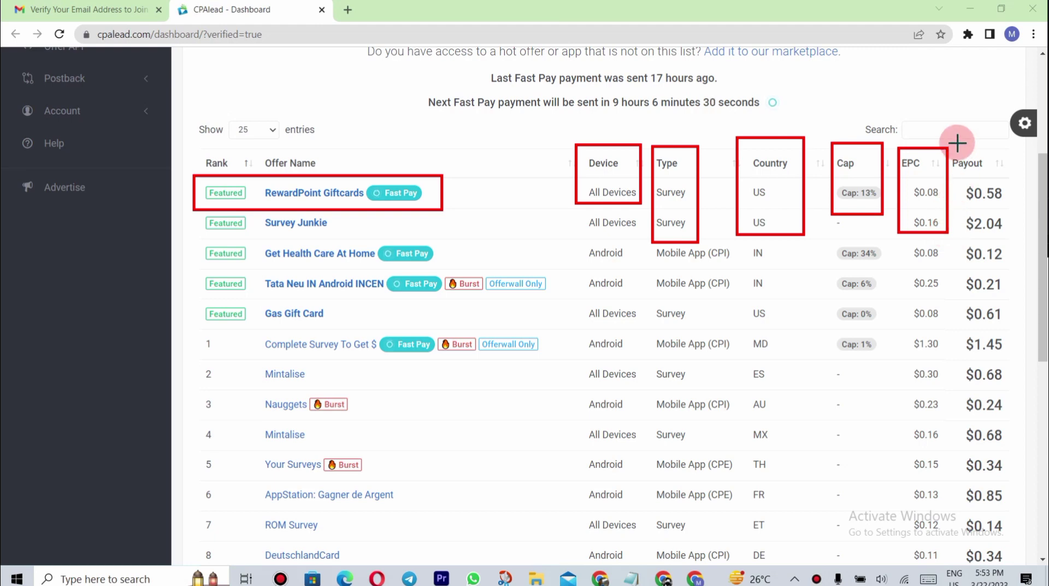
pyautogui.moveTo(947, 145); pyautogui.dragTo(1010, 239)
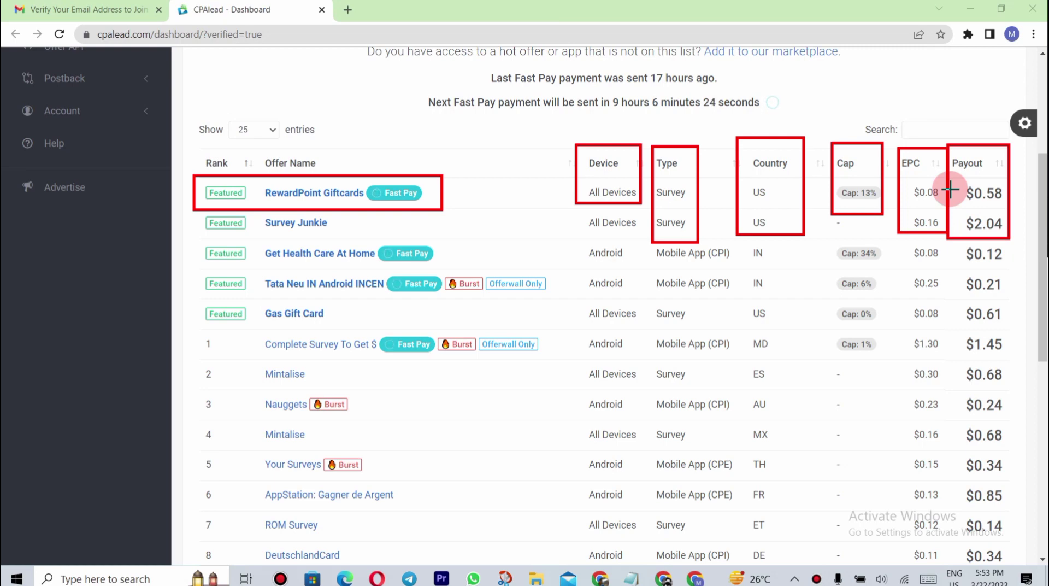
# Undo all the red outlines and look through the rest of the offers on the first page.
pyautogui.hotkey('ctrl', 'z')
pyautogui.hotkey('ctrl', 'z')
pyautogui.hotkey('ctrl', 'z')
pyautogui.hotkey('ctrl', 'z')
pyautogui.hotkey('ctrl', 'z')
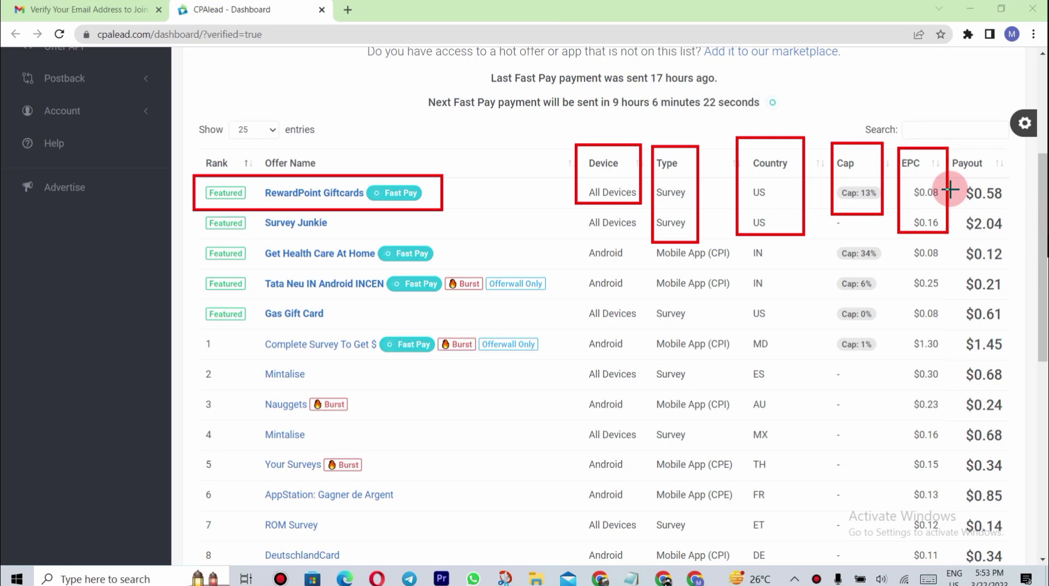
pyautogui.hotkey('ctrl', 'z')
pyautogui.hotkey('ctrl', 'z')
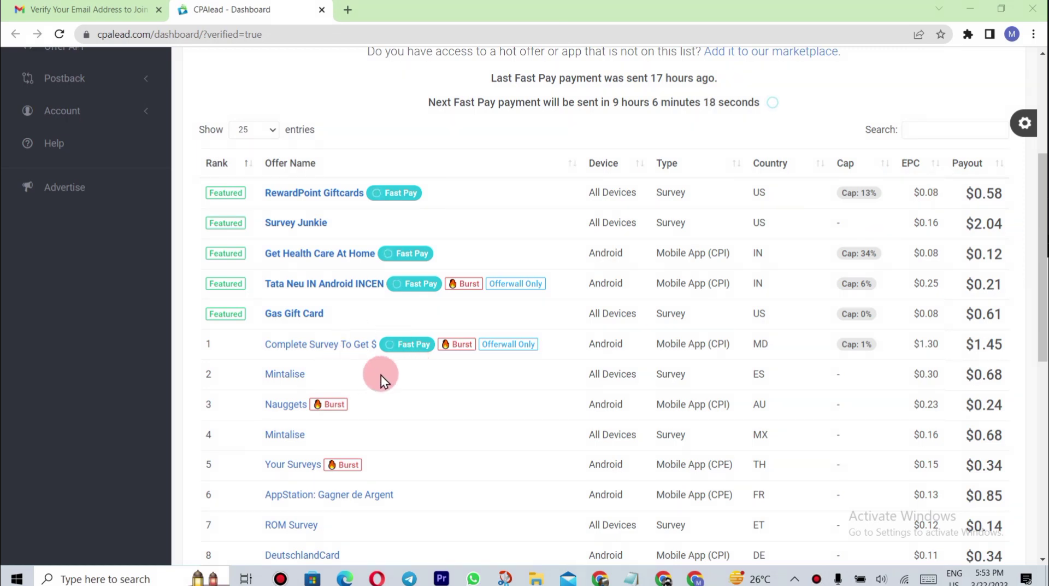
pyautogui.scroll(-8, 381, 377)
pyautogui.scroll(-1, 381, 375)
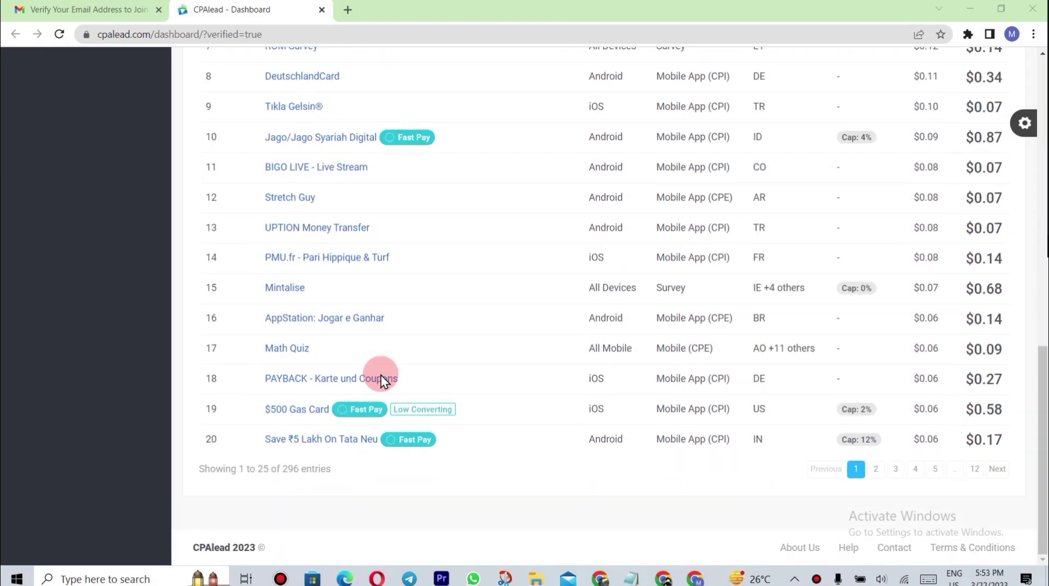
pyautogui.scroll(9, 455, 326)
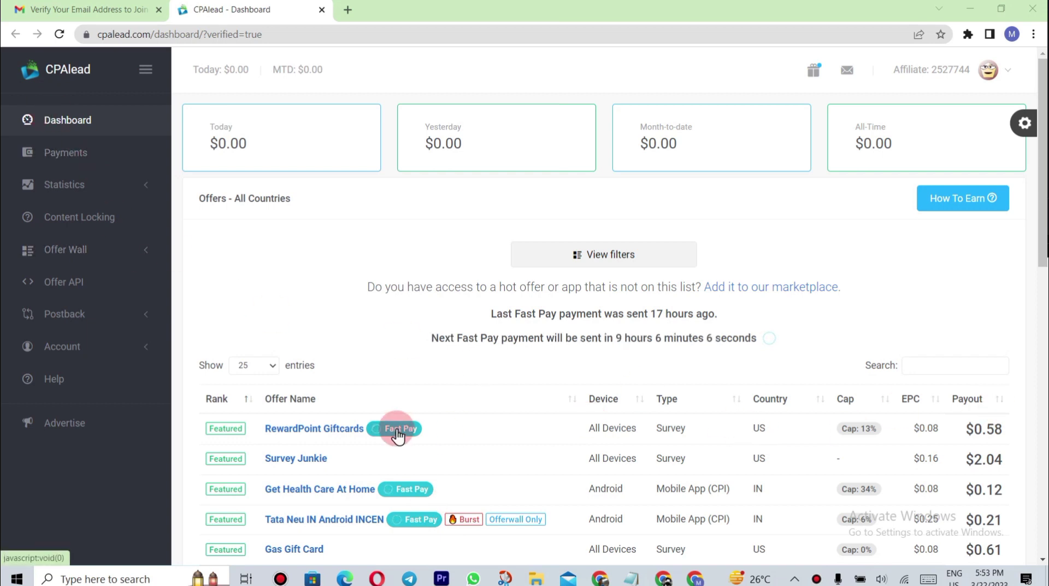
# Open the RewardPoint Giftcards offer and examine its country, targeting rules, recent history, clicks and creatives.
pyautogui.click(304, 429)
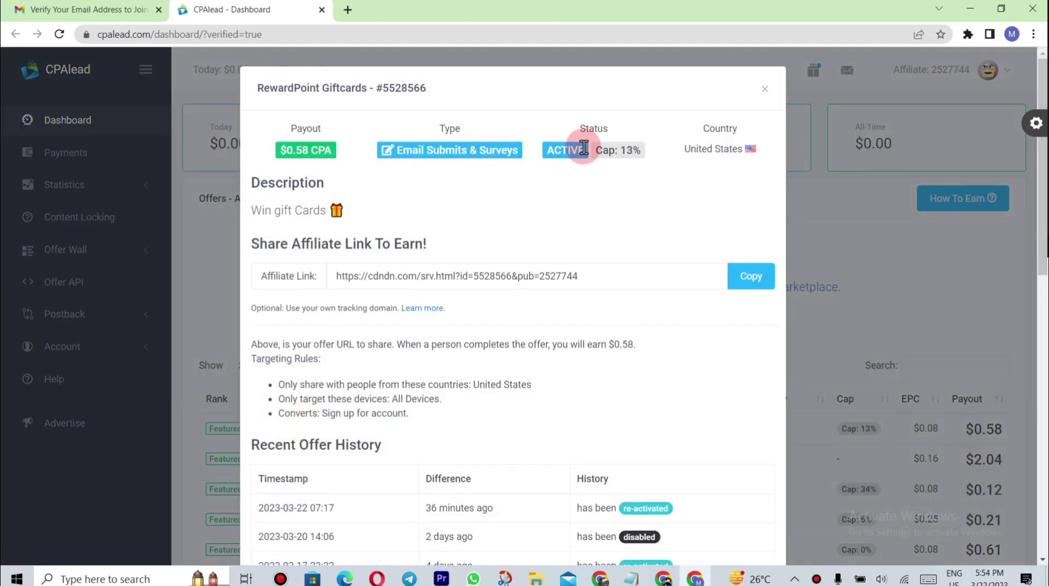
pyautogui.scroll(-1, 585, 226)
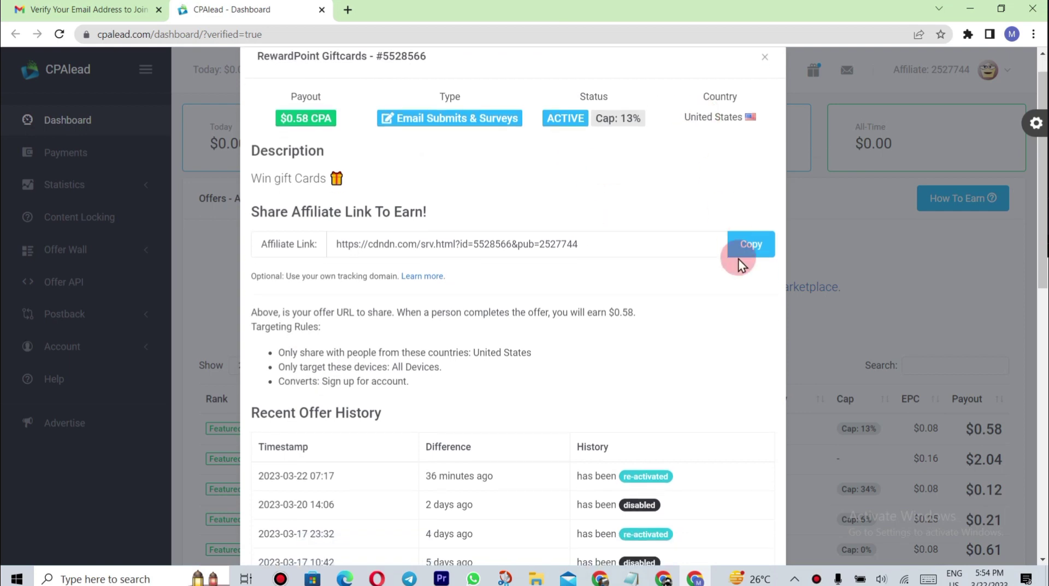
pyautogui.moveTo(670, 77); pyautogui.dragTo(768, 130)
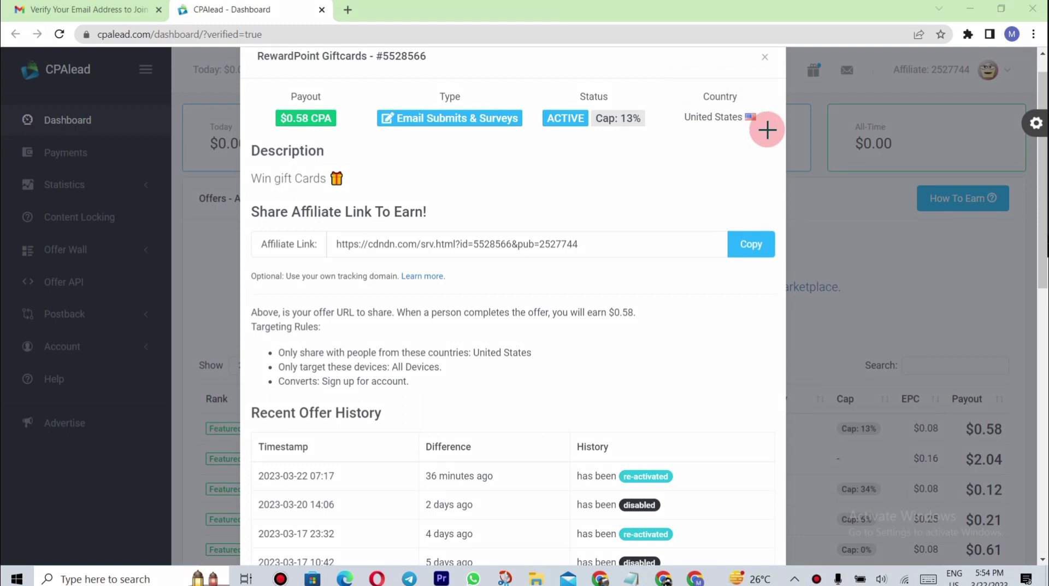
pyautogui.scroll(-3, 496, 427)
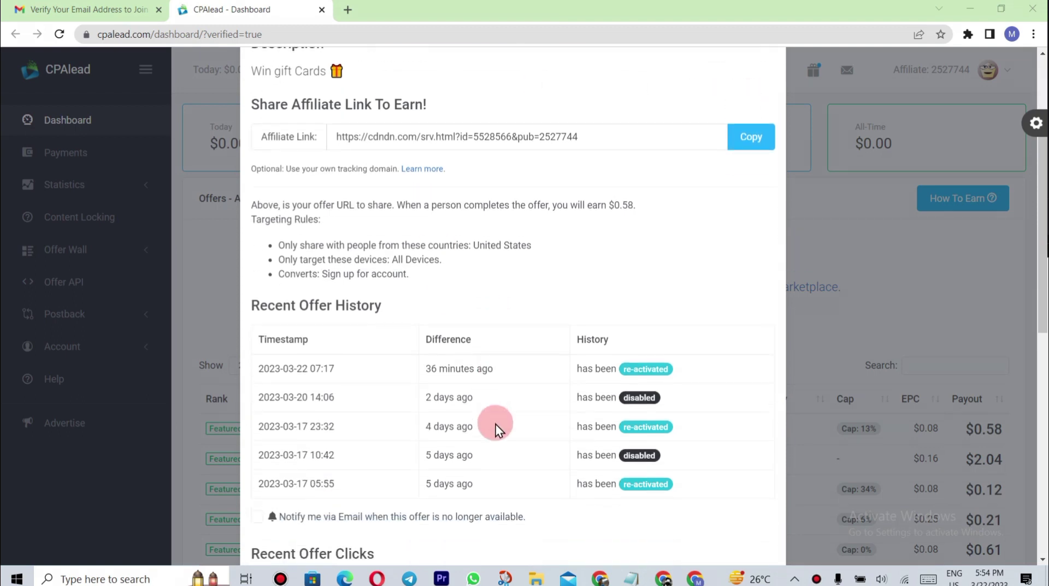
pyautogui.scroll(-8, 454, 385)
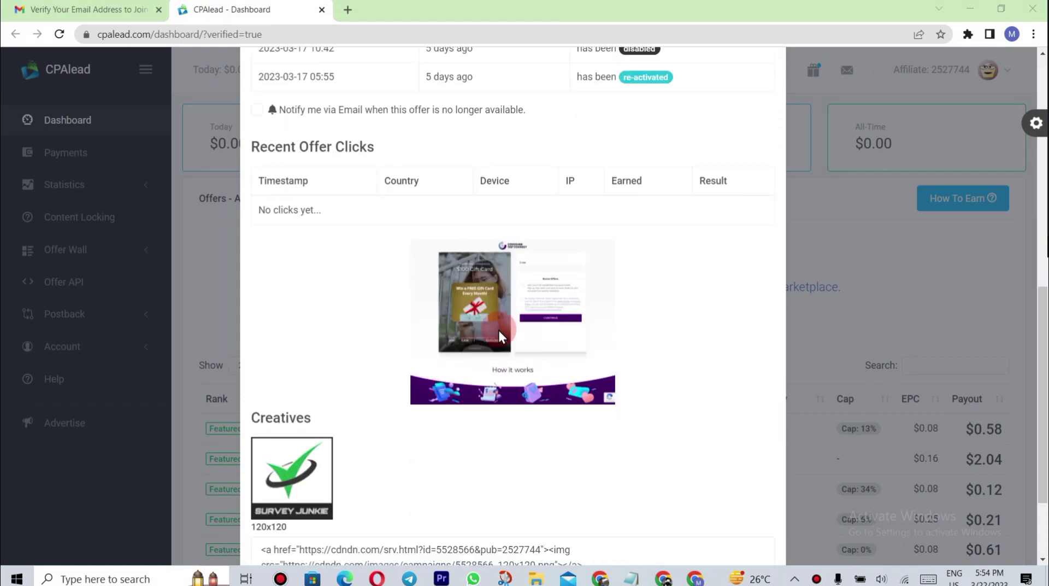
pyautogui.scroll(-3, 576, 381)
pyautogui.scroll(15, 576, 381)
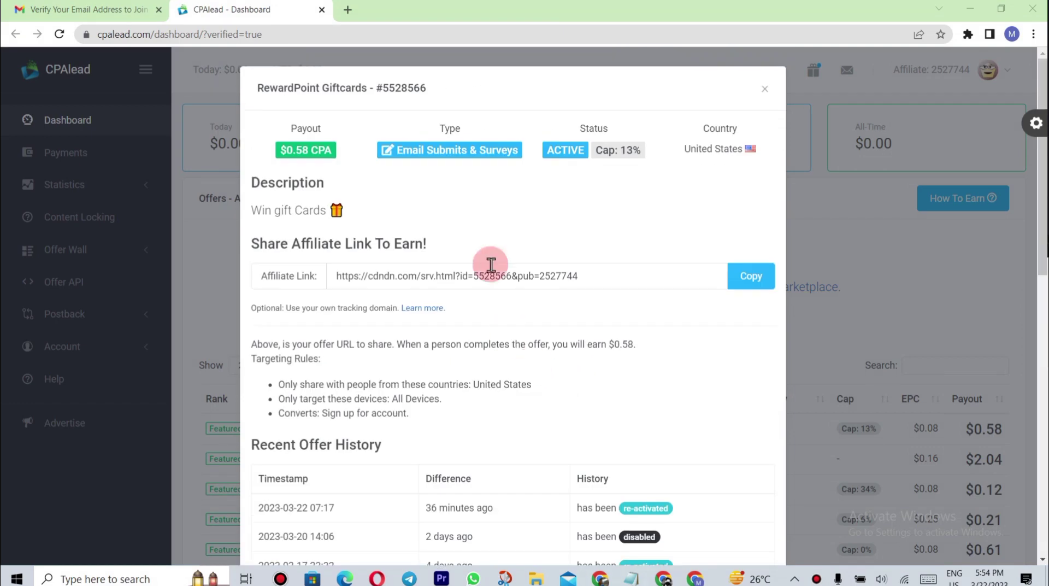
# Copy the affiliate link of the RewardPoint Giftcards offer and close its details.
pyautogui.click(751, 277)
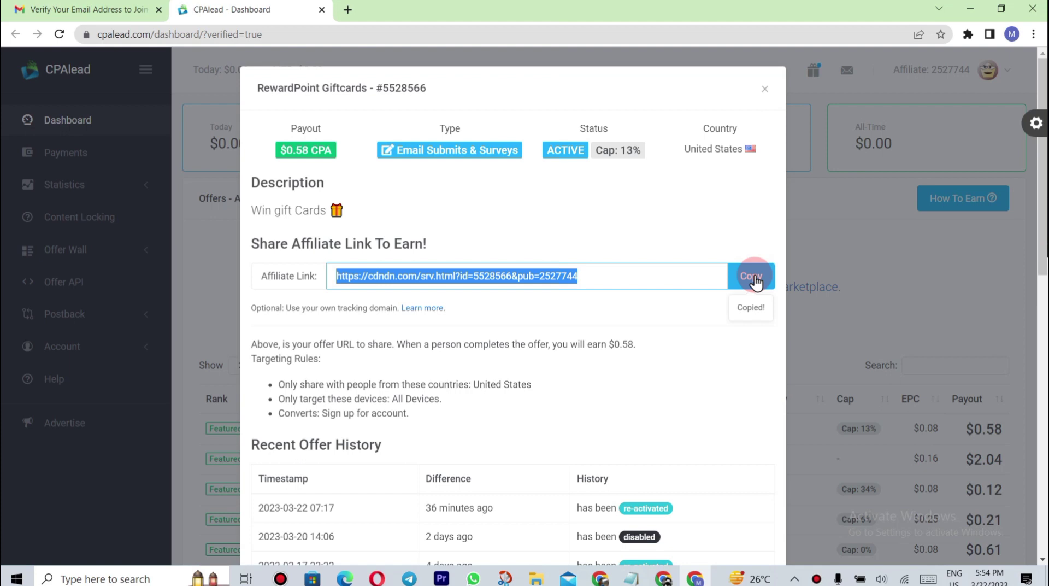
pyautogui.click(153, 201)
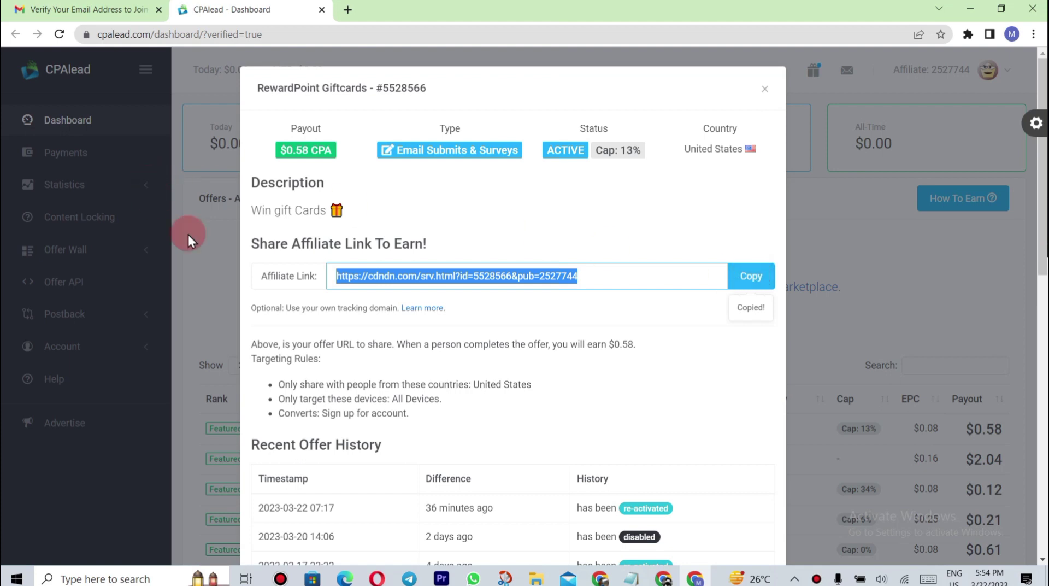
pyautogui.click(214, 269)
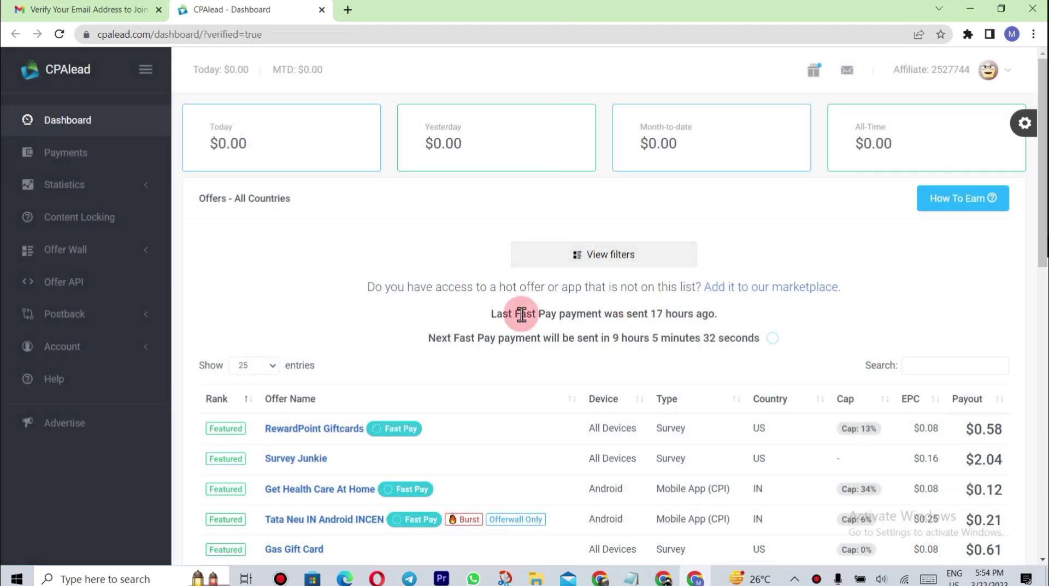
# Try a keyword search in the offers list, clear it and look at the full list again.
pyautogui.click(930, 369)
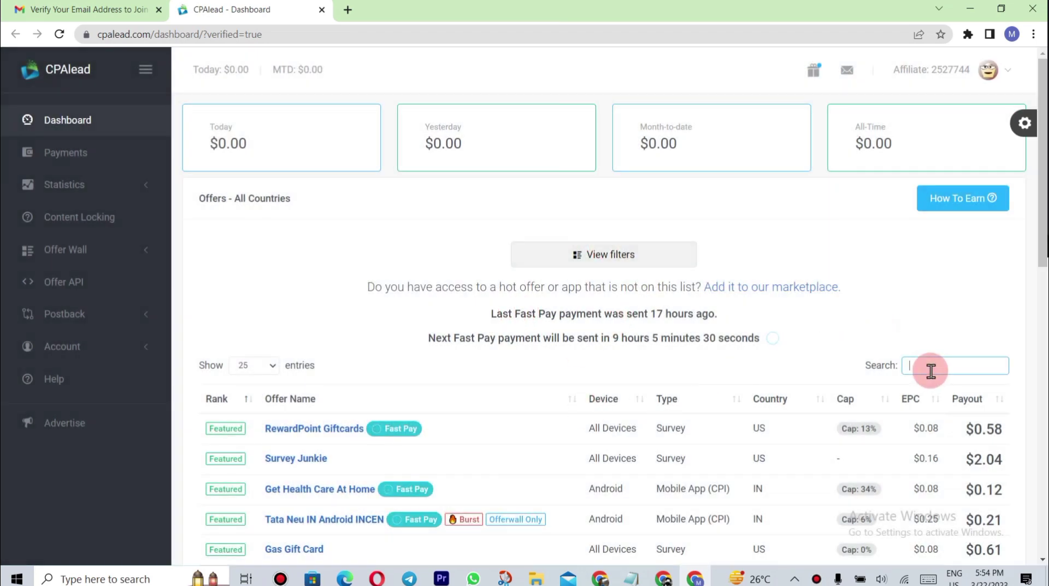
pyautogui.write('p')
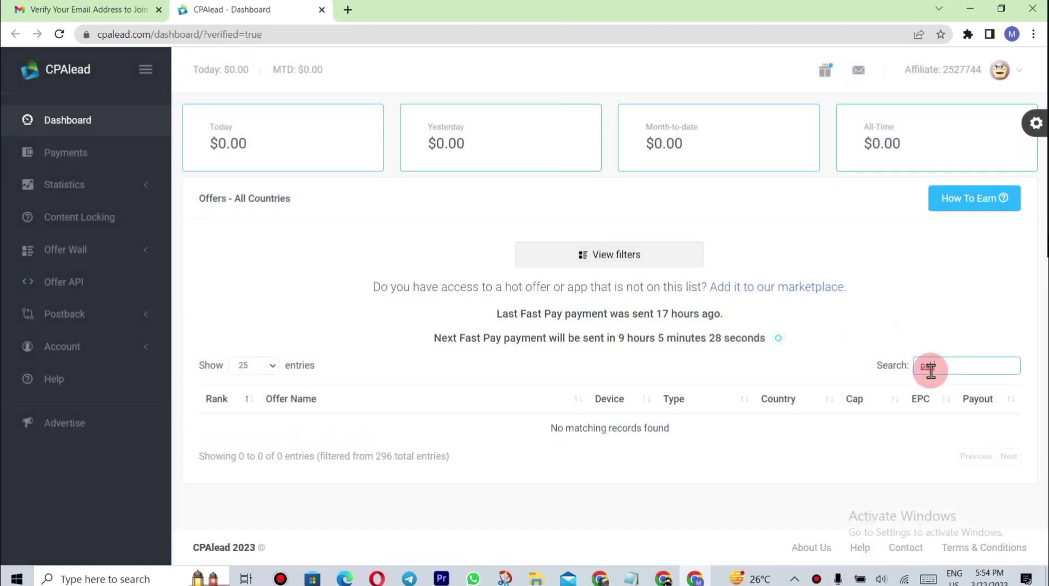
pyautogui.press('BackSpace')
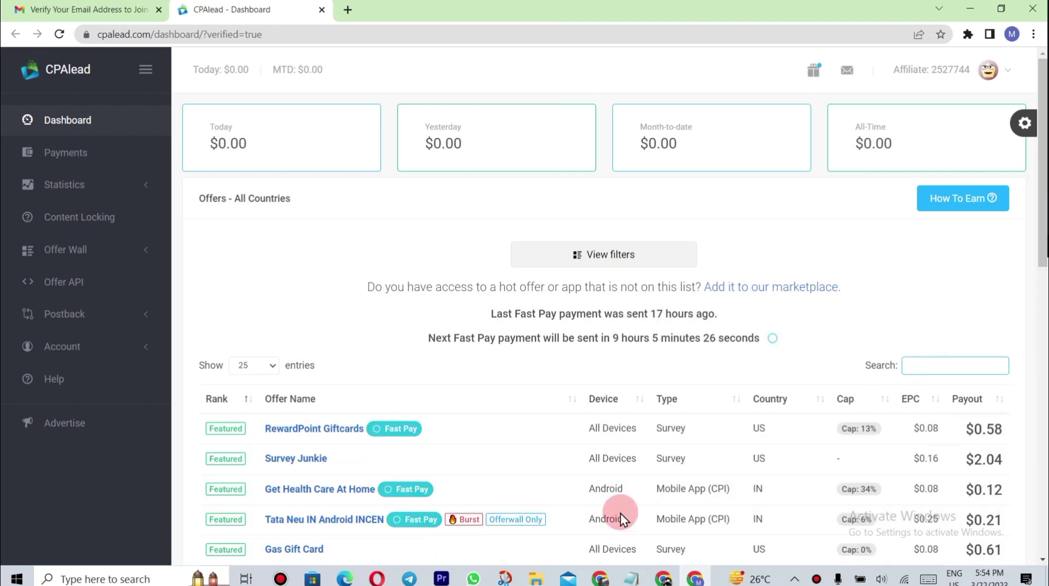
pyautogui.scroll(-2, 410, 402)
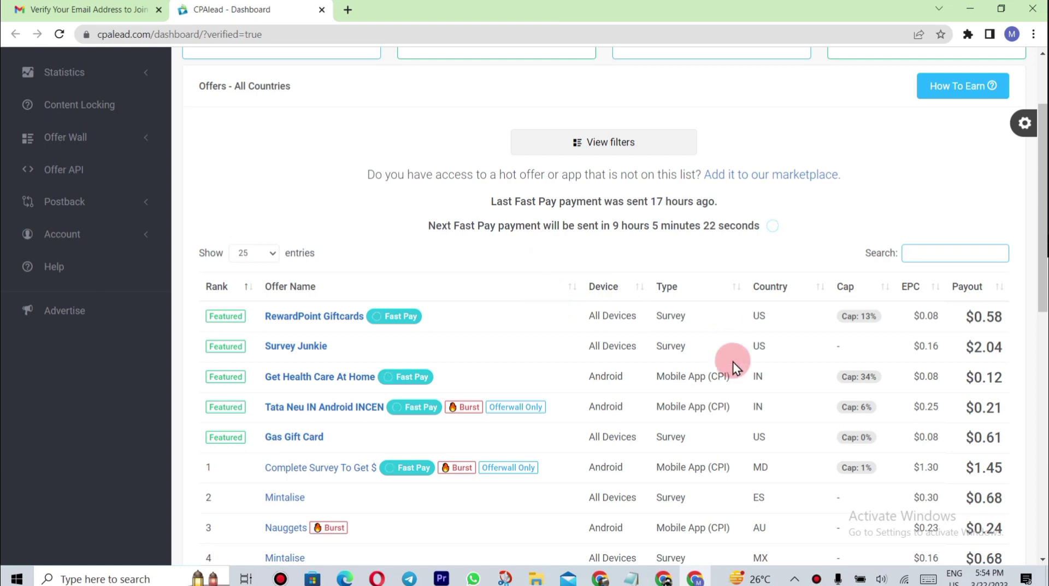
# Look through the first page of offers, reopen RewardPoint Giftcards, copy its affiliate link and close its details.
pyautogui.scroll(-10, 796, 372)
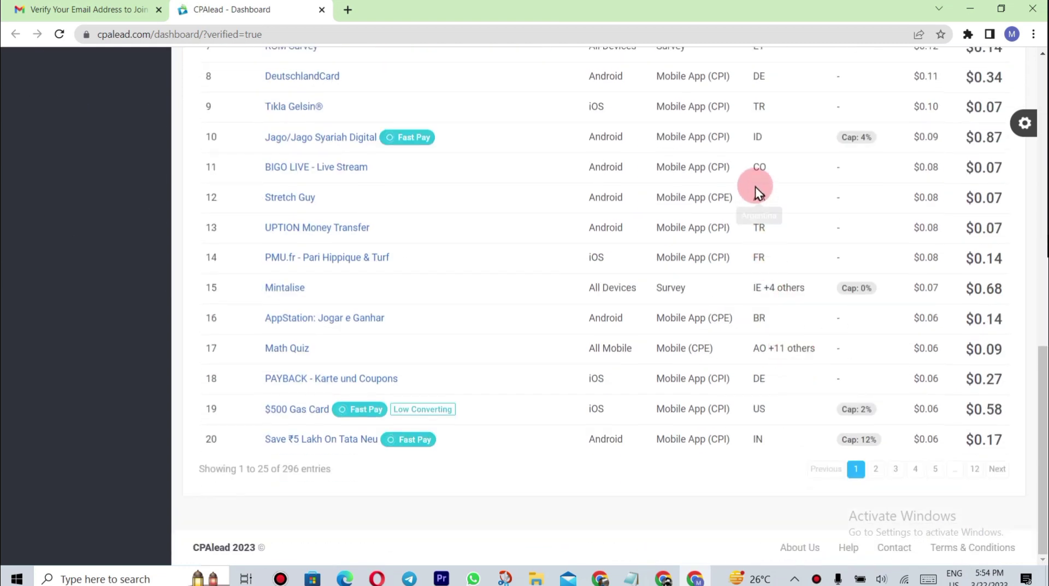
pyautogui.scroll(2, 755, 186)
pyautogui.scroll(7, 756, 185)
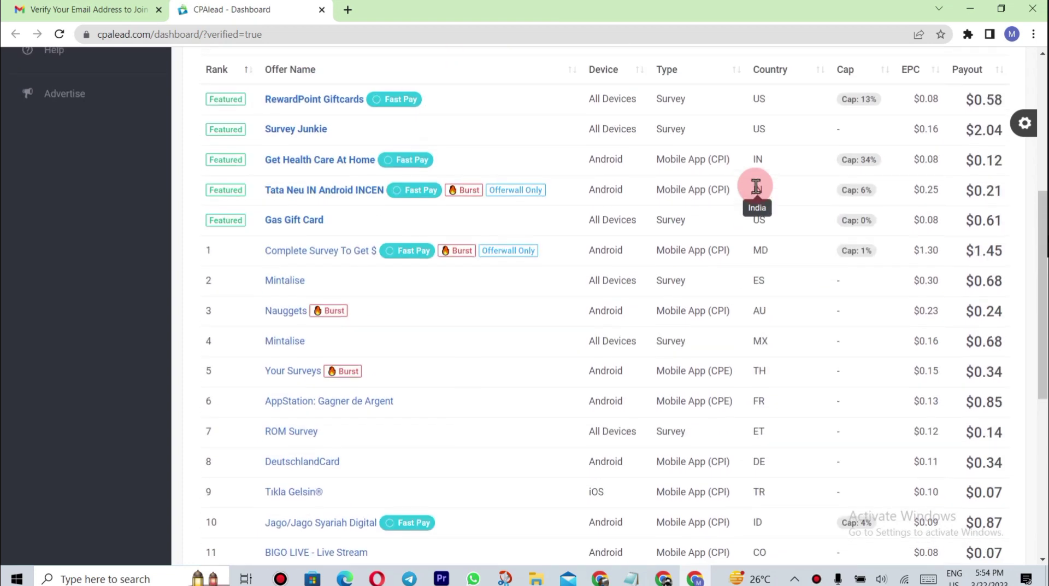
pyautogui.scroll(2, 755, 186)
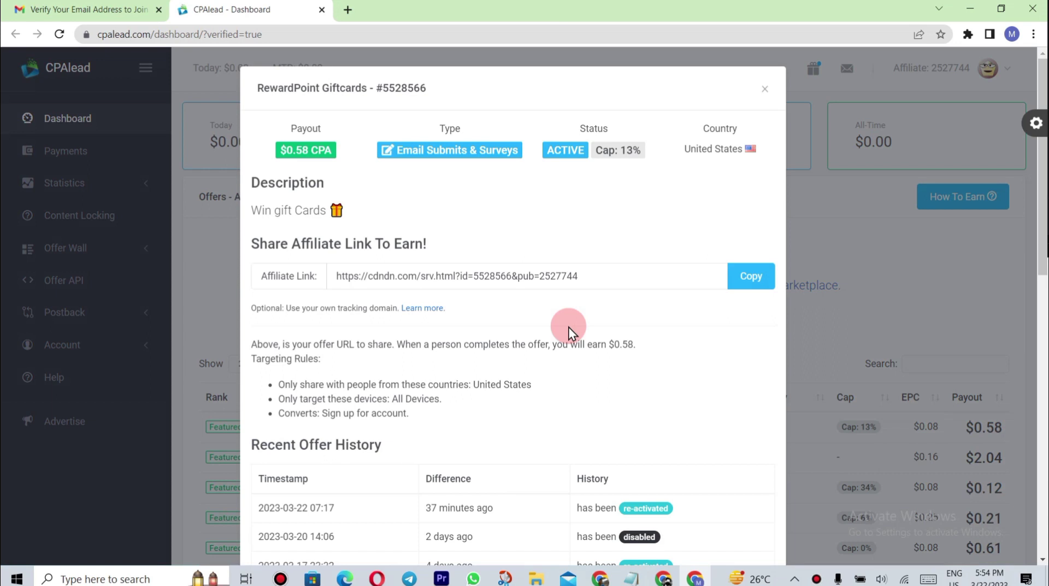
pyautogui.click(758, 276)
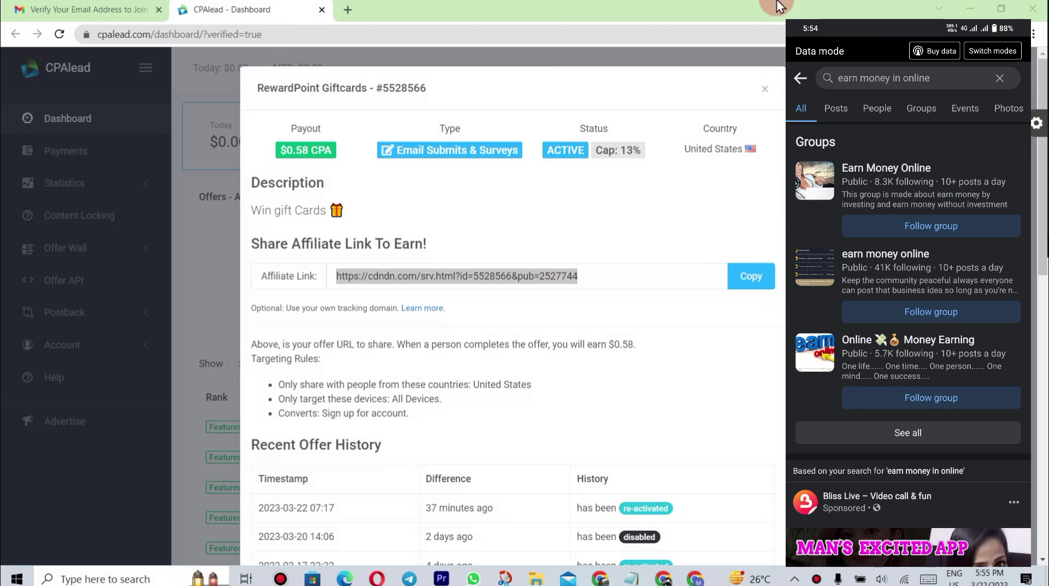
pyautogui.click(765, 89)
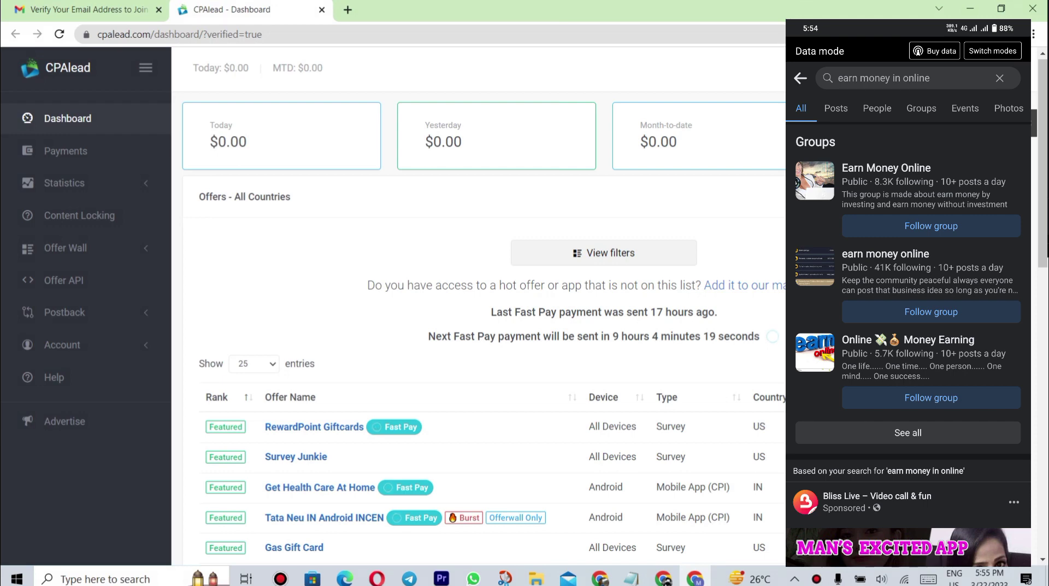
# Outline the EPC of RewardPoint Giftcards in red, clear the outline, and multiply 0.08 by 3000 in Calculator.
pyautogui.moveTo(890, 387)
pyautogui.mouseDown()
pyautogui.moveTo(950, 419)
pyautogui.moveTo(954, 434)
pyautogui.mouseUp()
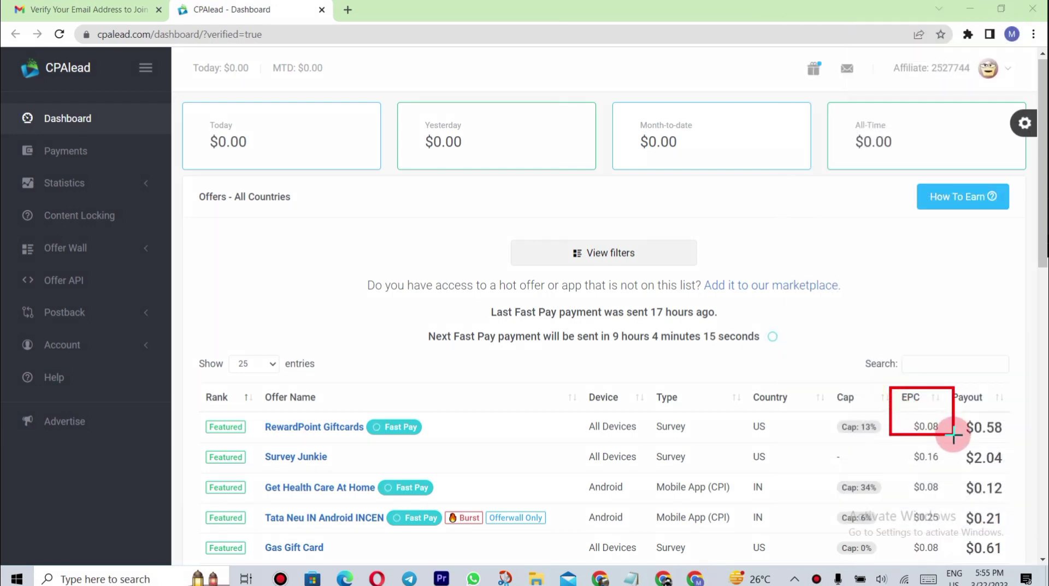
pyautogui.click(953, 434)
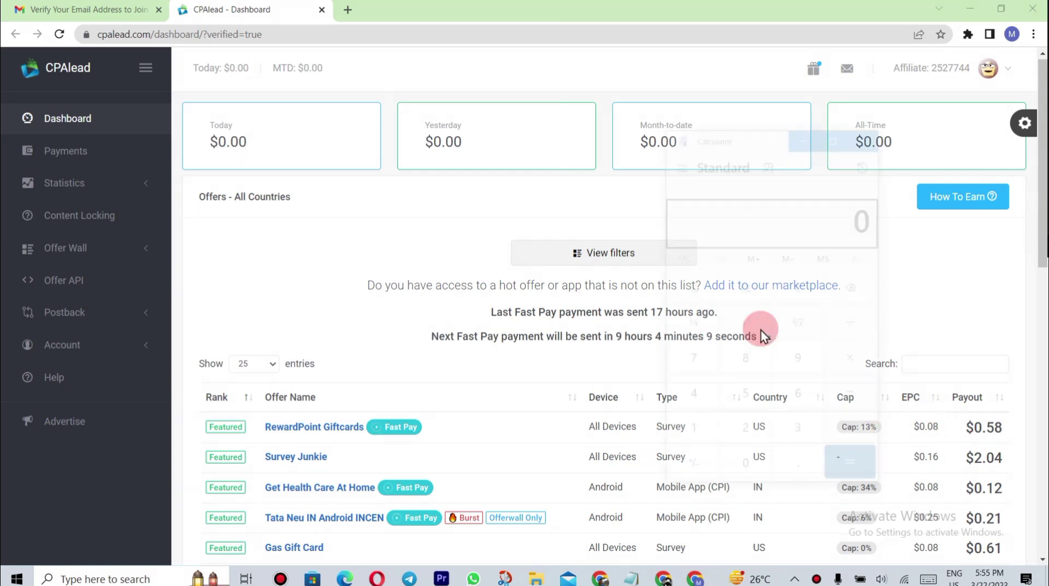
pyautogui.press('XF86Calculator')
pyautogui.write('.08')
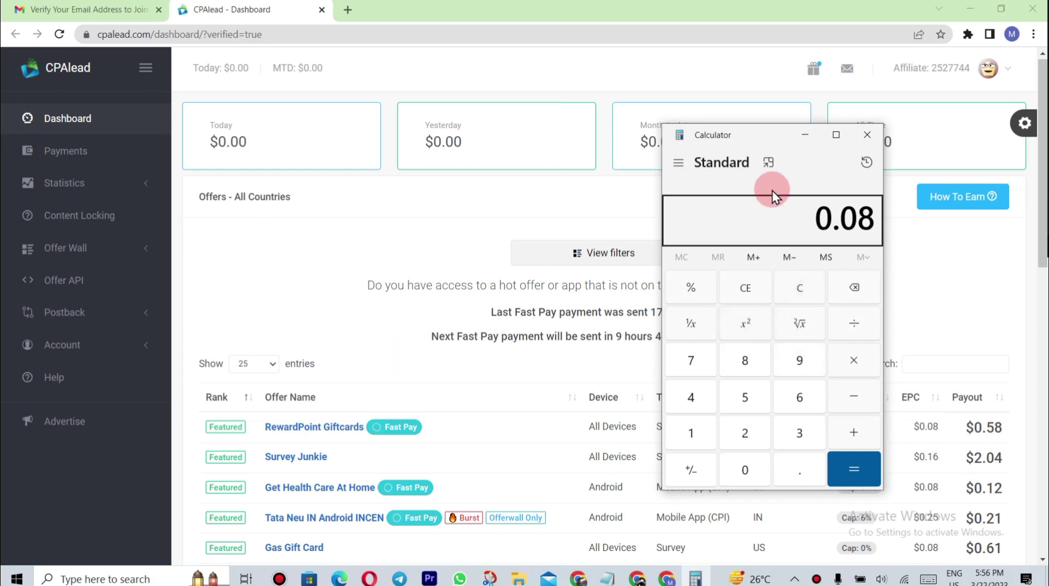
pyautogui.click(845, 360)
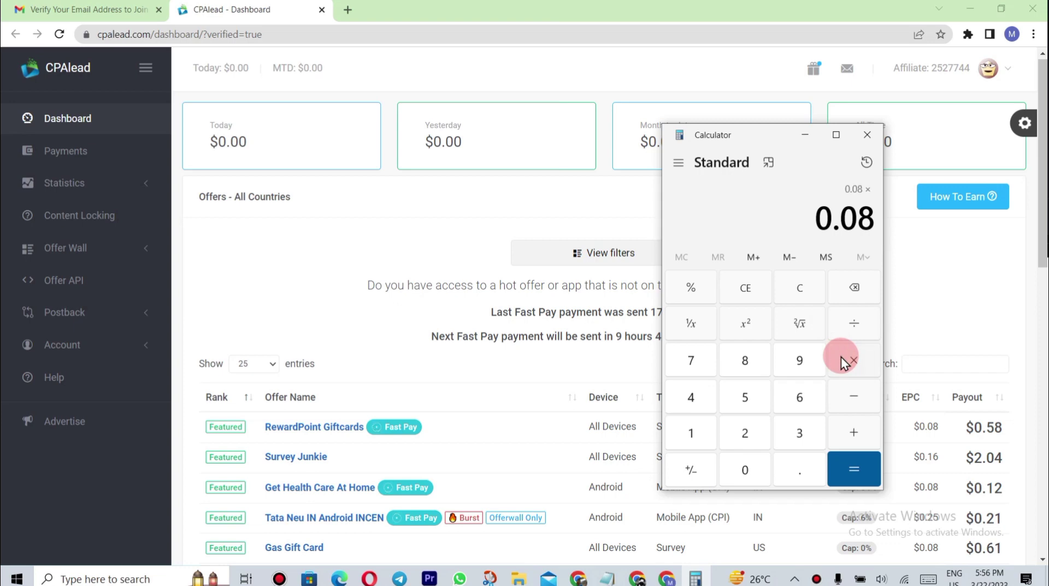
pyautogui.write('300')
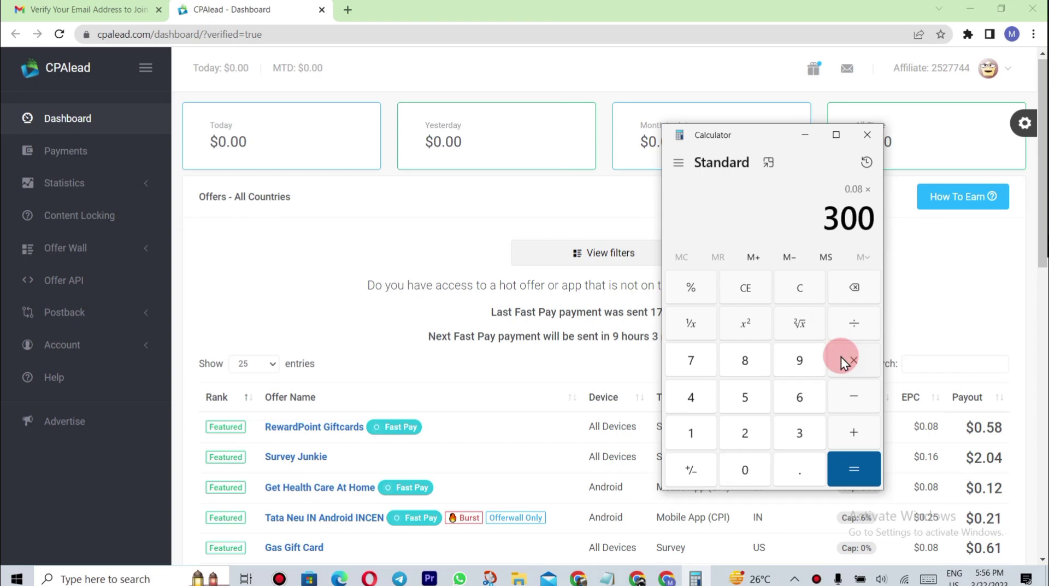
pyautogui.write('0')
pyautogui.click(864, 464)
# Highlight and copy the result of the multiplication, and close Calculator.
pyautogui.doubleClick(843, 216)
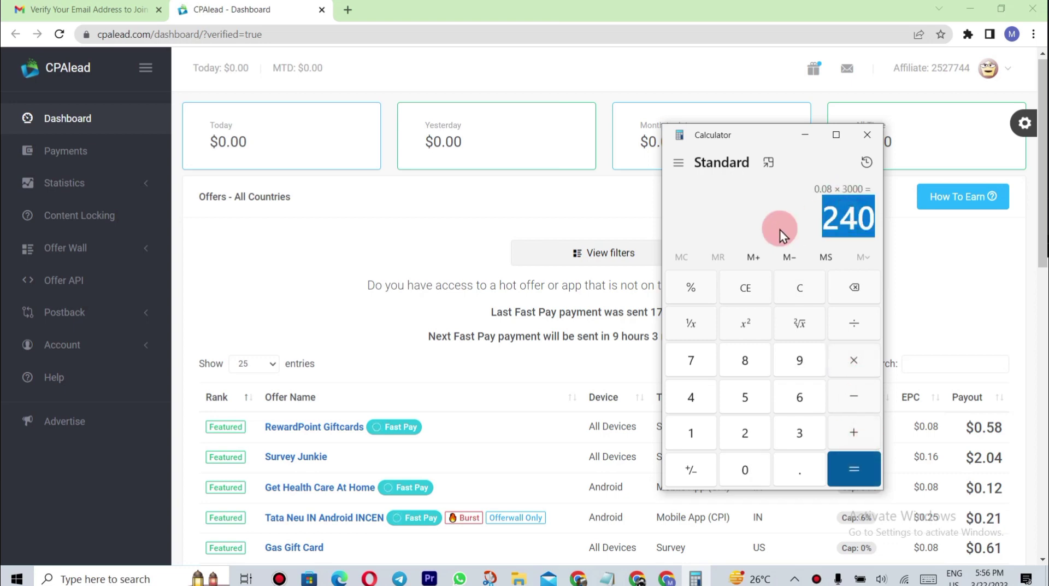
pyautogui.hotkey('ctrl', 'c')
pyautogui.click(824, 218)
pyautogui.doubleClick(827, 216)
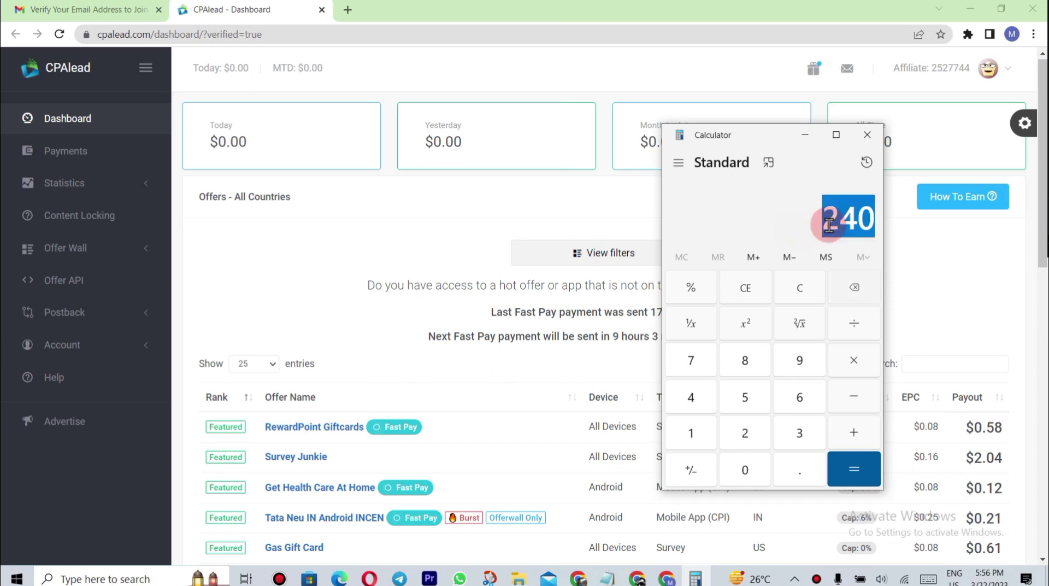
pyautogui.click(803, 232)
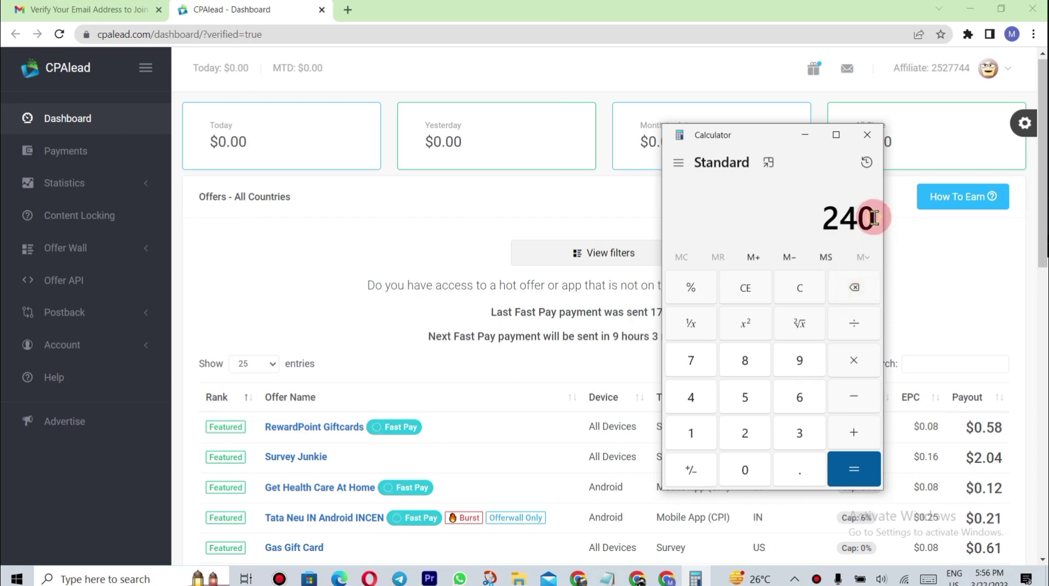
pyautogui.click(868, 135)
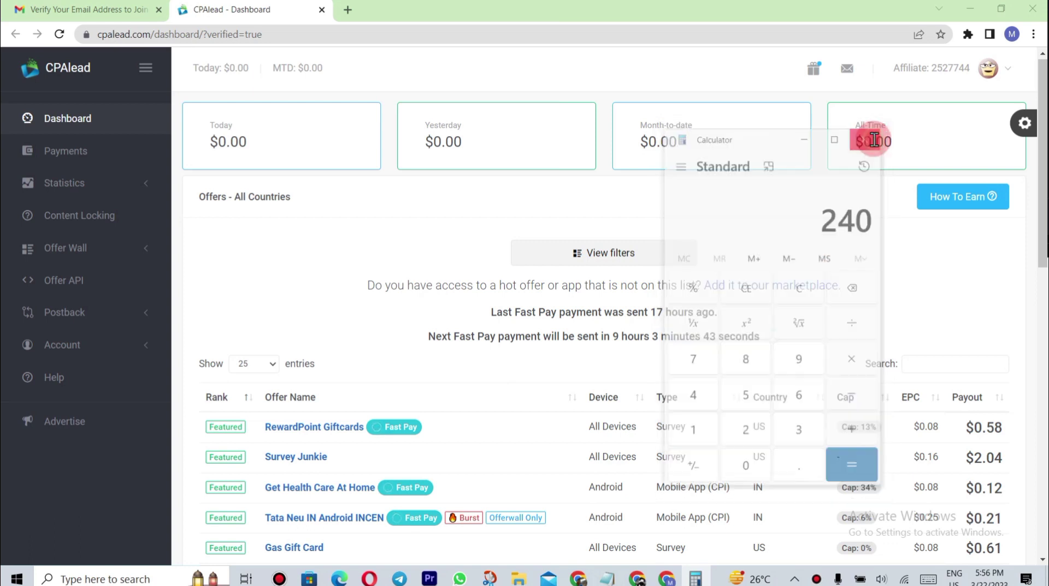
# Reopen Calculator, multiply the 0.08 EPC by 50 and highlight the result.
pyautogui.press('XF86Calculator')
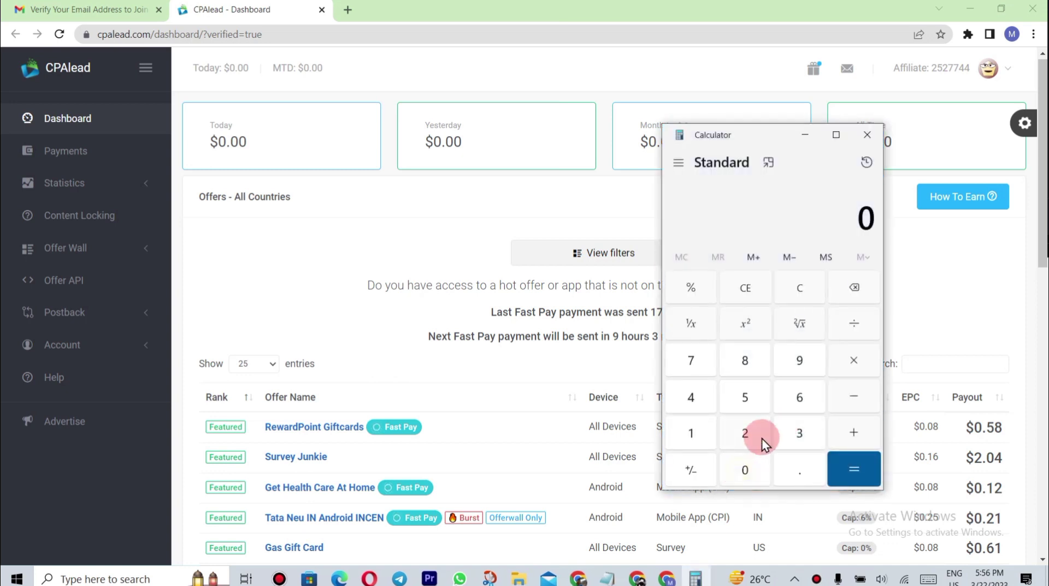
pyautogui.click(798, 470)
pyautogui.click(747, 469)
pyautogui.click(750, 355)
pyautogui.click(855, 359)
pyautogui.click(743, 394)
pyautogui.click(757, 469)
pyautogui.click(852, 471)
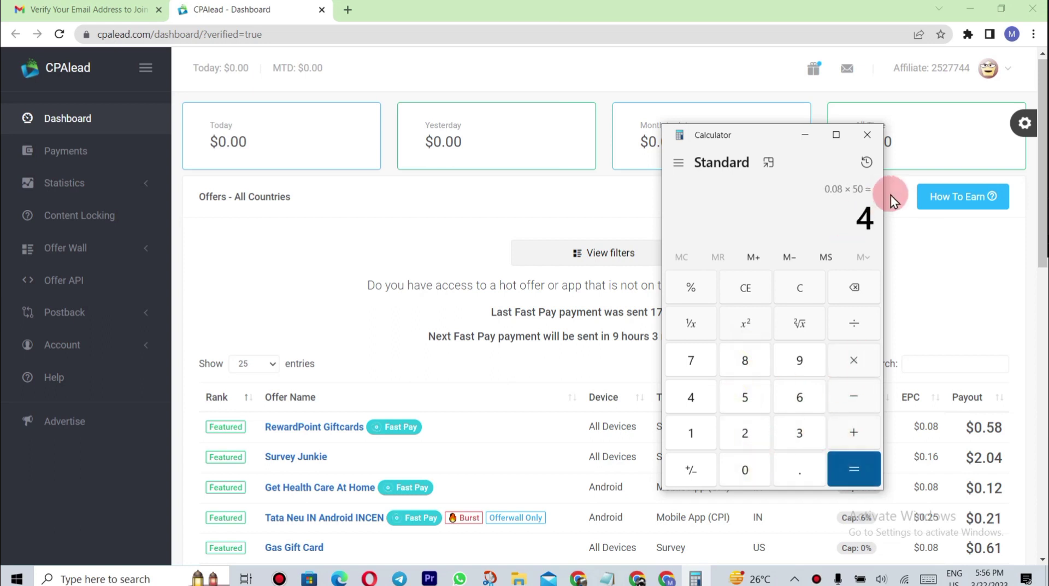
pyautogui.doubleClick(864, 225)
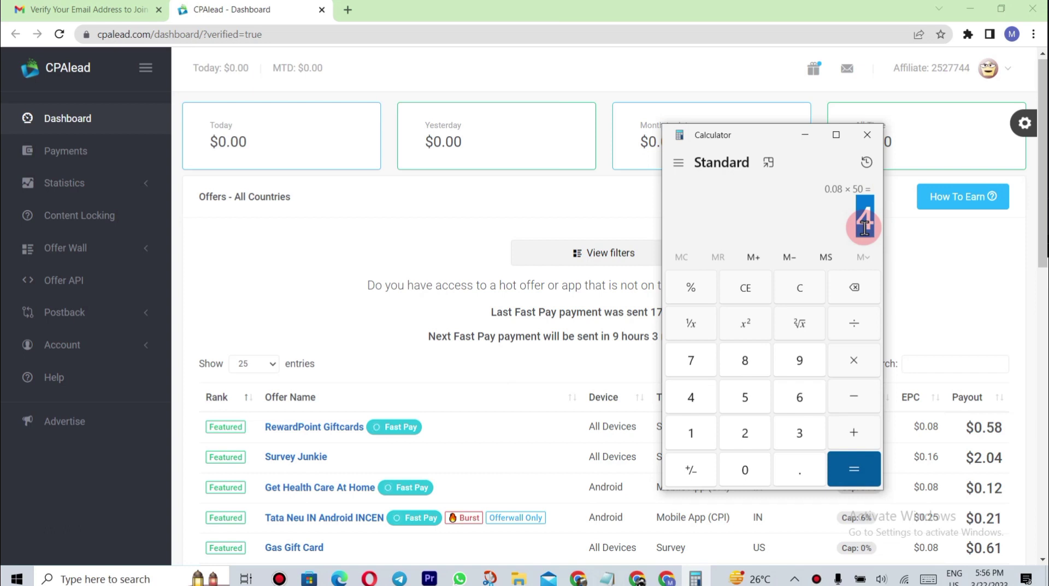
# Search Google for "dollar to inr" in a new browser tab and set the converter's target currency to Pakistani Rupee.
pyautogui.click(348, 10)
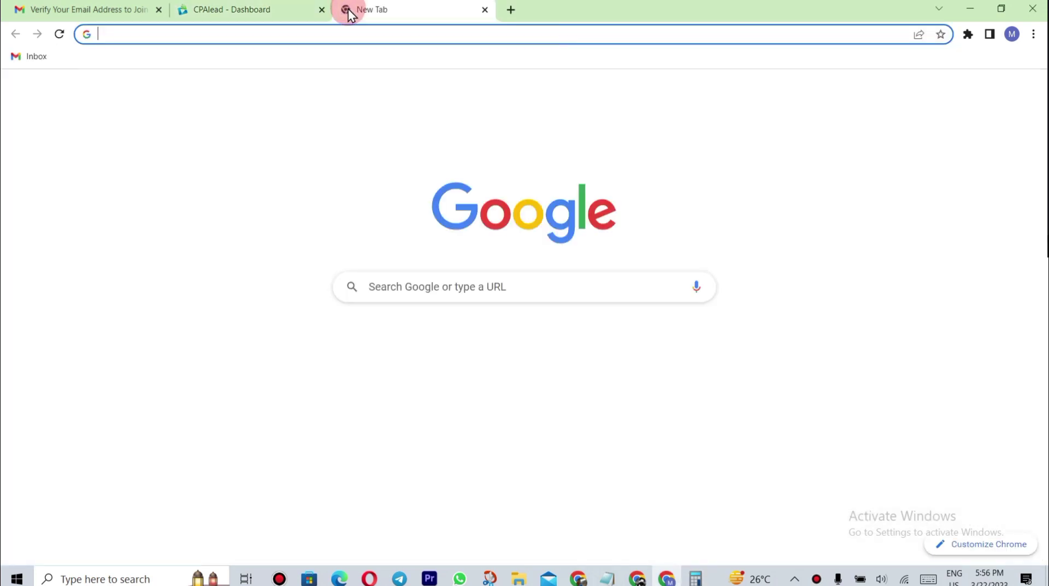
pyautogui.write('dol')
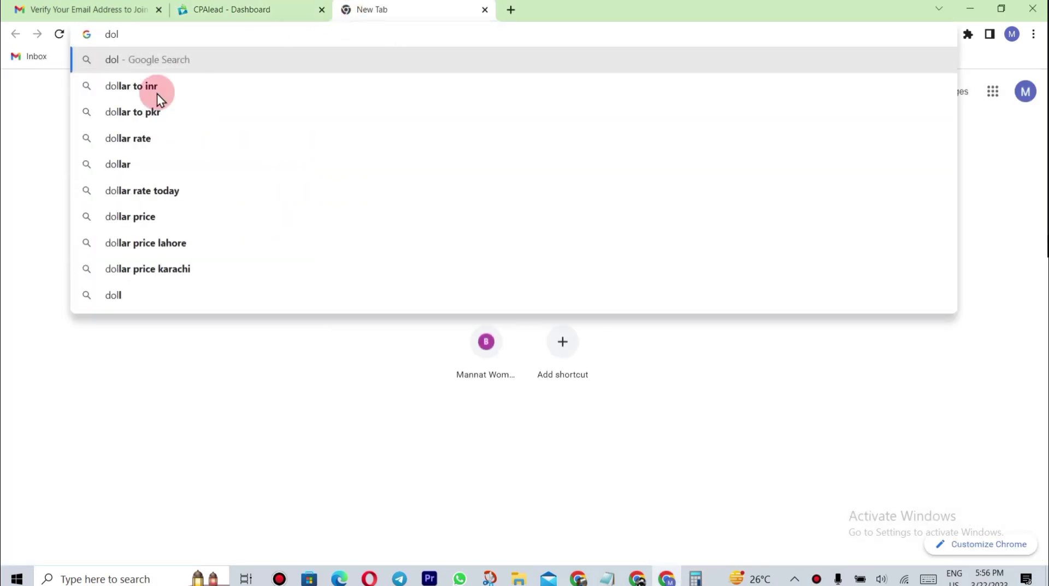
pyautogui.click(129, 85)
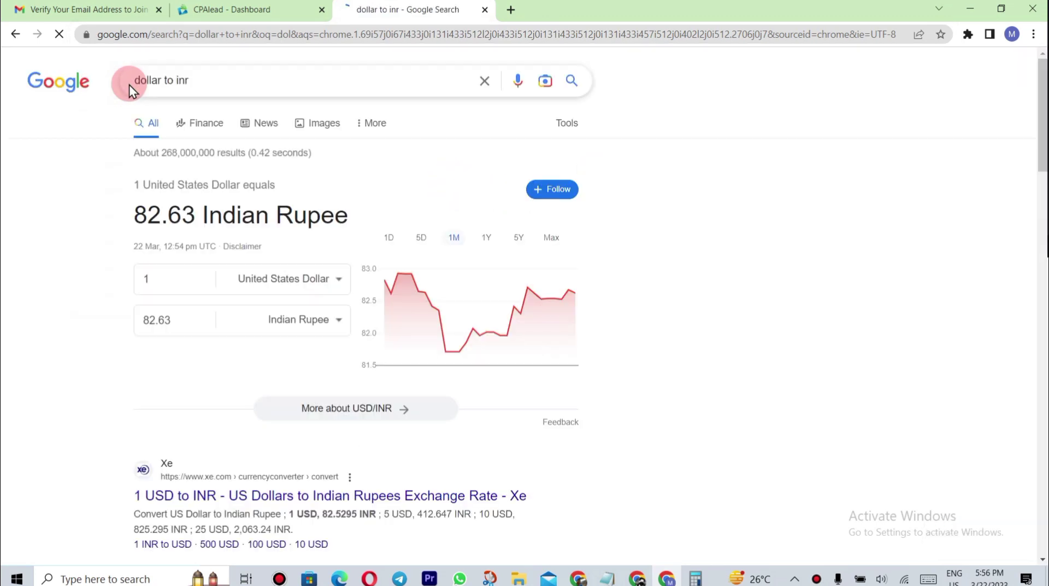
pyautogui.click(304, 326)
pyautogui.press('p')
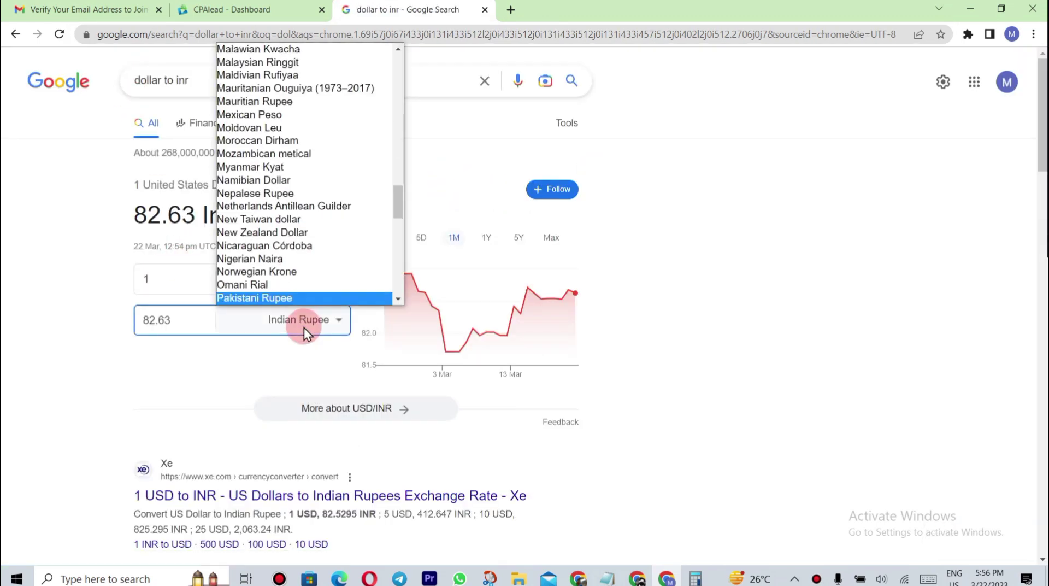
pyautogui.click(272, 283)
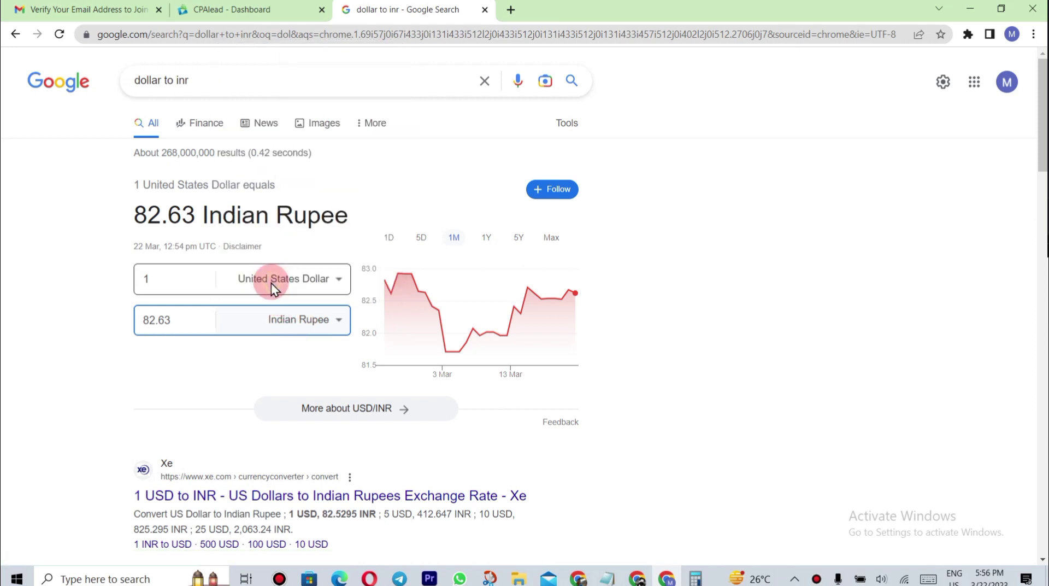
pyautogui.click(169, 326)
pyautogui.click(149, 228)
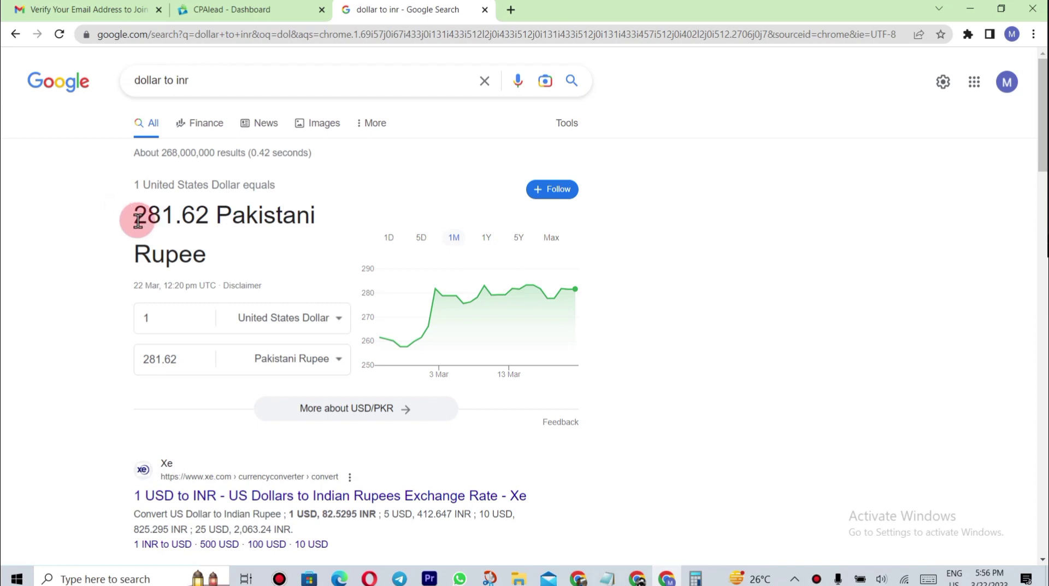
# Convert 4 US dollars to Pakistani rupees, and replace the dollar amount with 100.
pyautogui.click(166, 320)
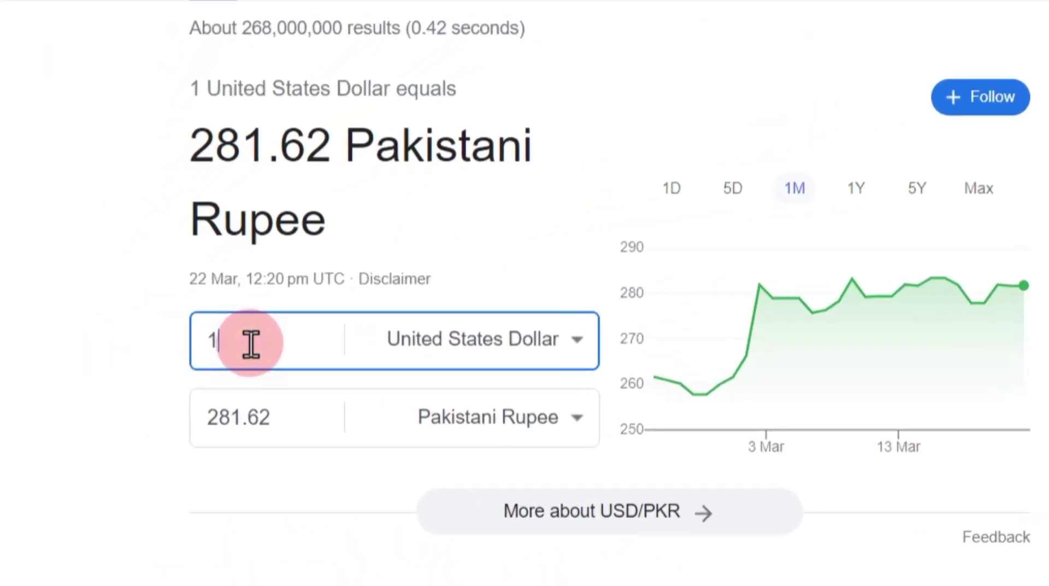
pyautogui.press('BackSpace')
pyautogui.write('4')
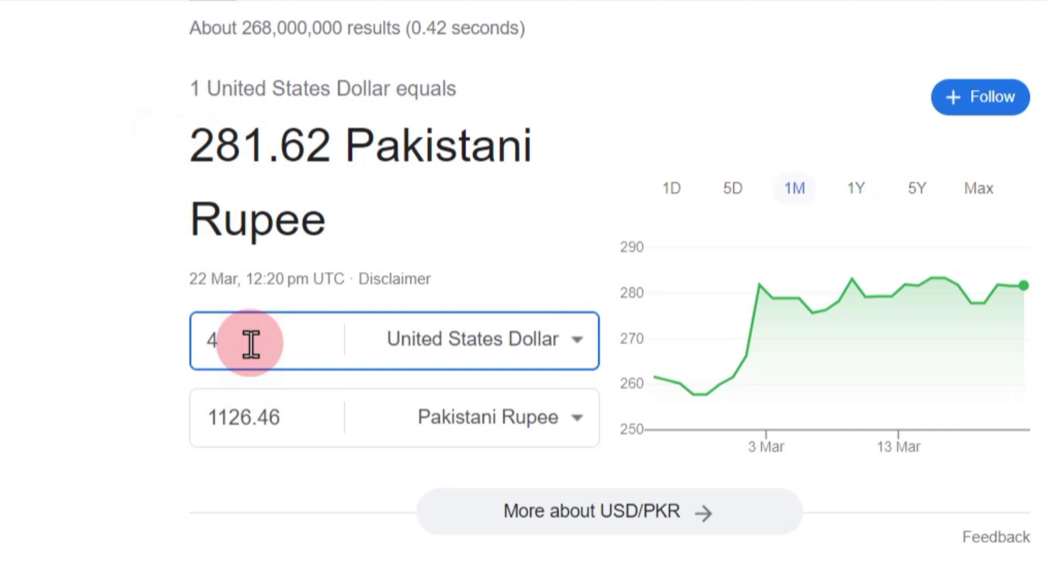
pyautogui.press('BackSpace')
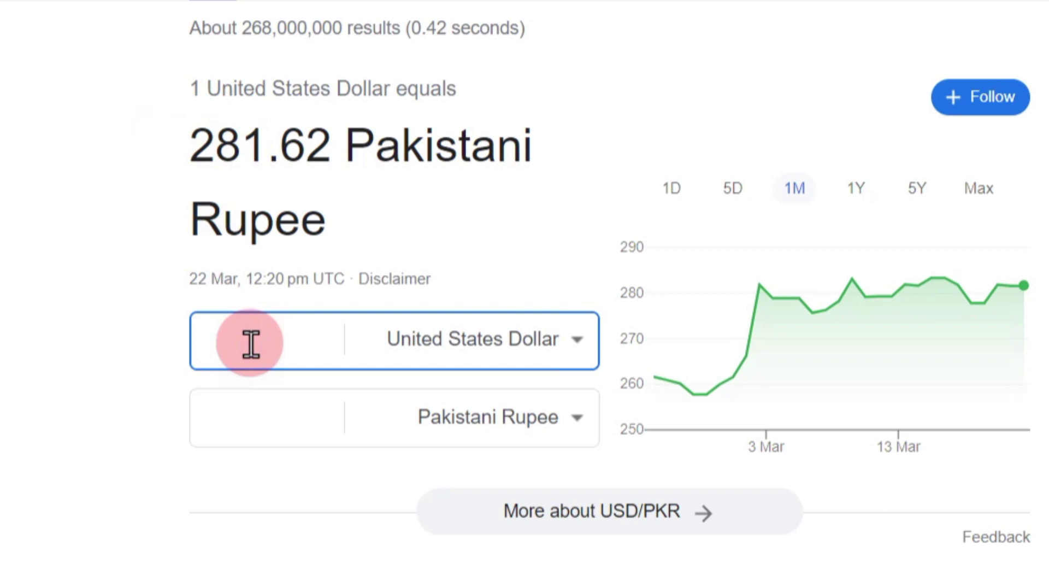
pyautogui.write('100')
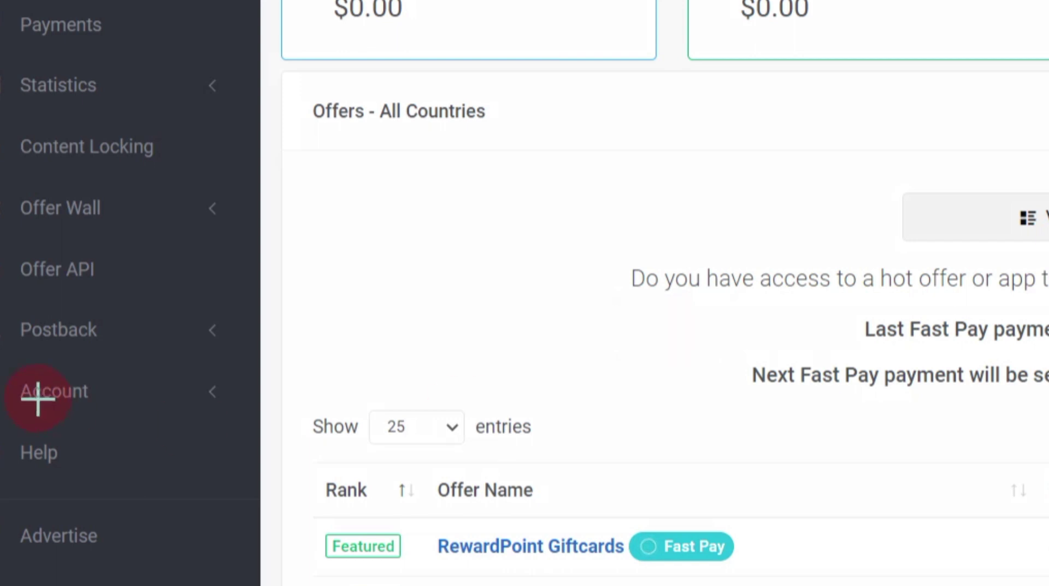
# Outline the Offer Wall and Offer API entries on the CPAlead dashboard in red, and undo both outlines.
pyautogui.moveTo(205, 211)
pyautogui.mouseDown()
pyautogui.moveTo(93, 197)
pyautogui.moveTo(14, 204)
pyautogui.moveTo(94, 194)
pyautogui.moveTo(168, 225)
pyautogui.moveTo(164, 242)
pyautogui.mouseUp()
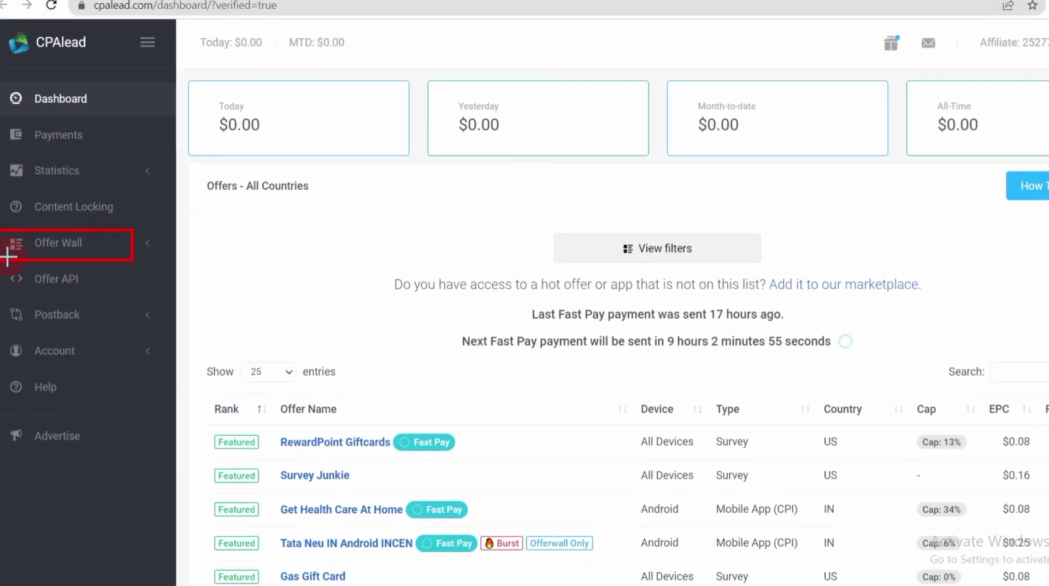
pyautogui.moveTo(9, 257); pyautogui.dragTo(100, 286)
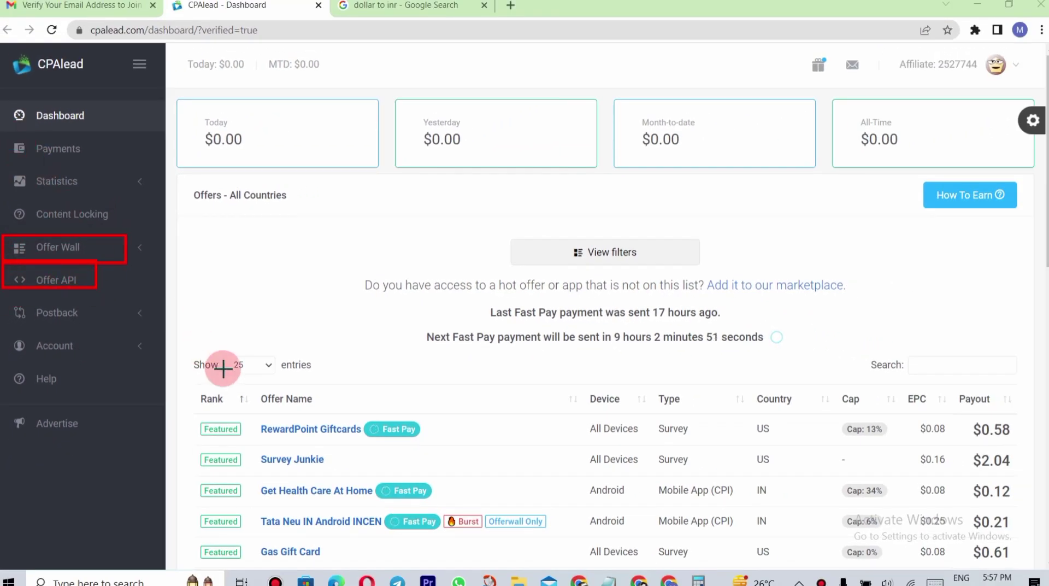
pyautogui.hotkey('ctrl', 'z')
pyautogui.hotkey('ctrl', 'z')
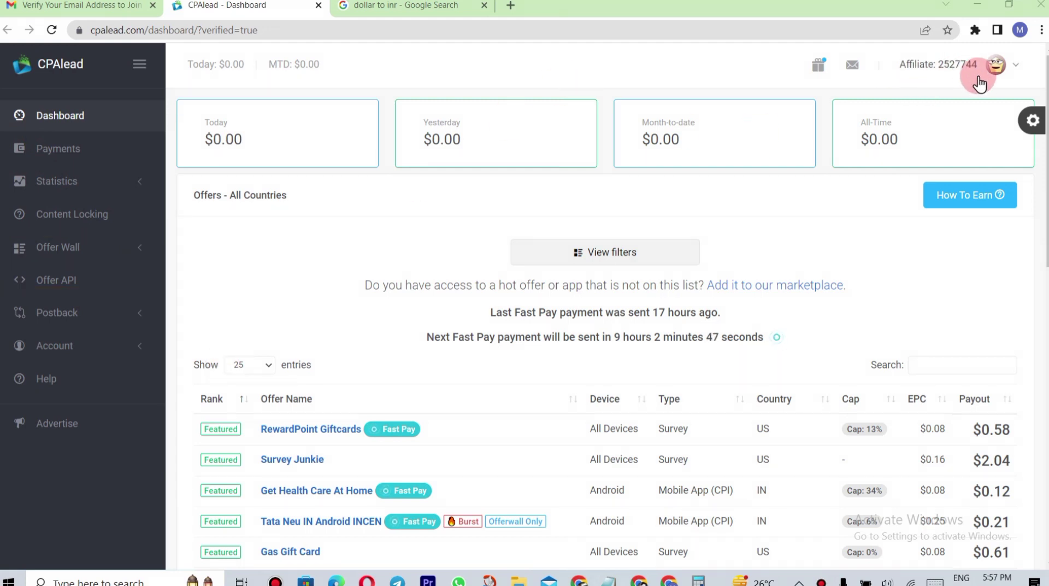
# Open the account's Rewards page and examine the monthly and lifetime points and the available awards.
pyautogui.click(935, 75)
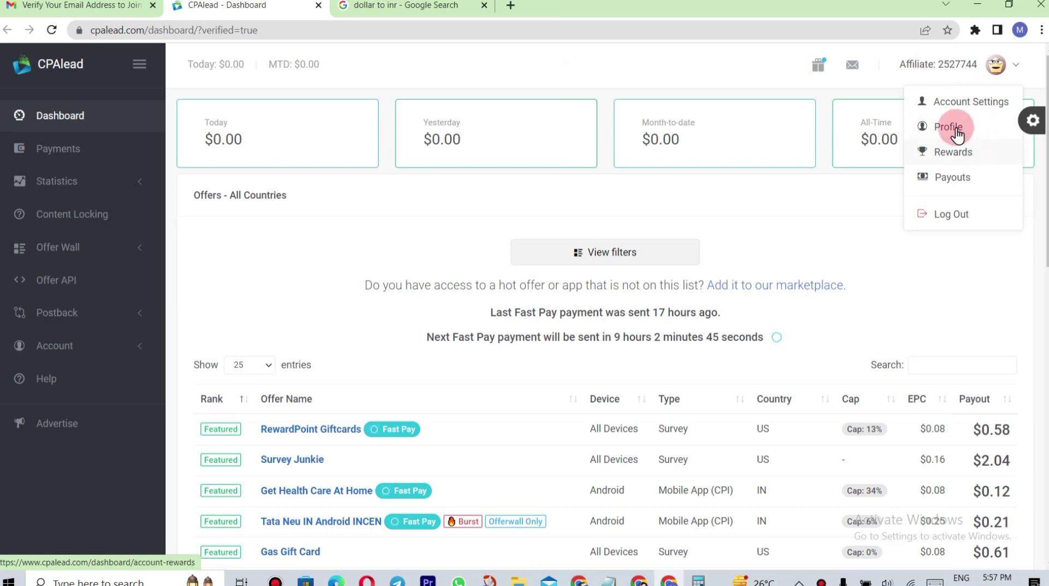
pyautogui.click(972, 155)
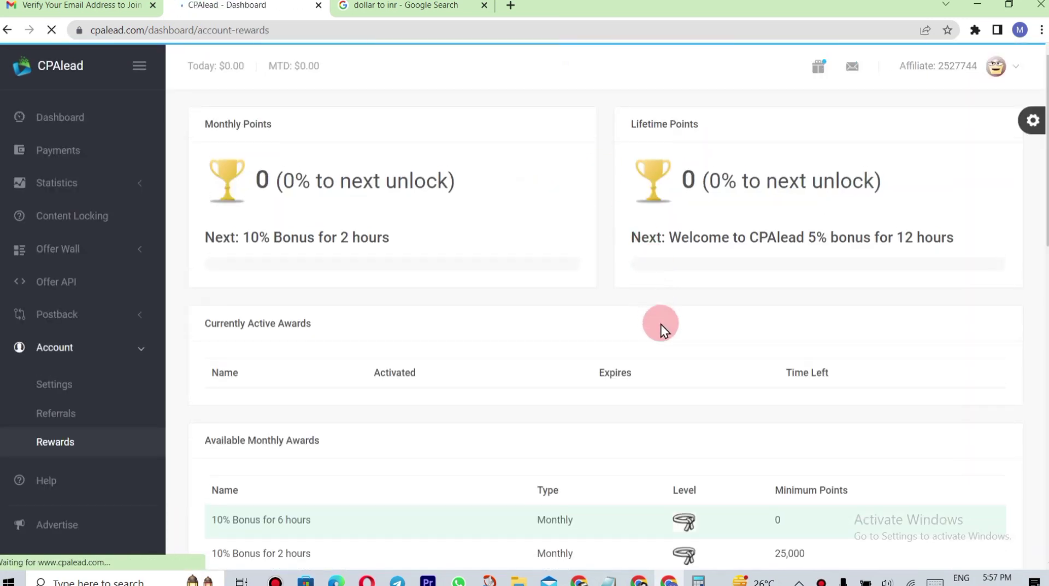
pyautogui.scroll(-6, 661, 323)
pyautogui.scroll(6, 430, 316)
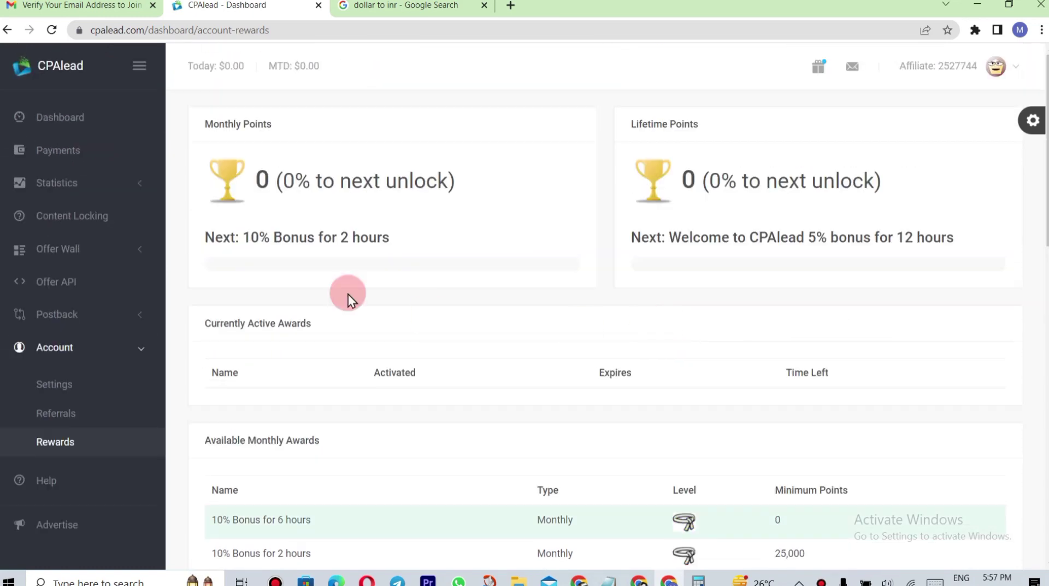
pyautogui.scroll(-7, 572, 461)
pyautogui.scroll(7, 572, 461)
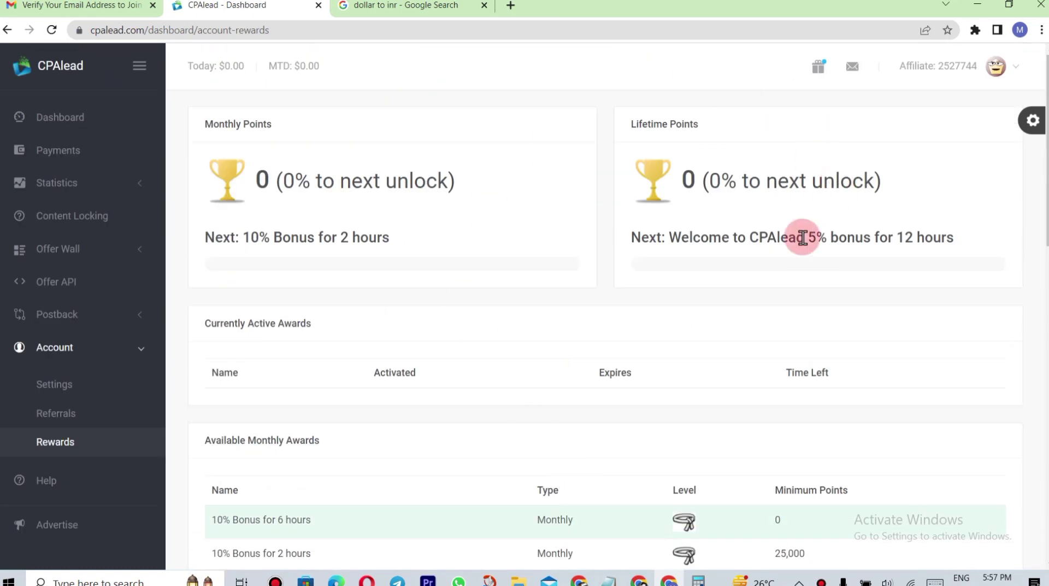
# Open the account's Referrals page, highlight the referral earnings and bonus wording in the program description, and copy the referral link.
pyautogui.click(65, 125)
pyautogui.click(54, 419)
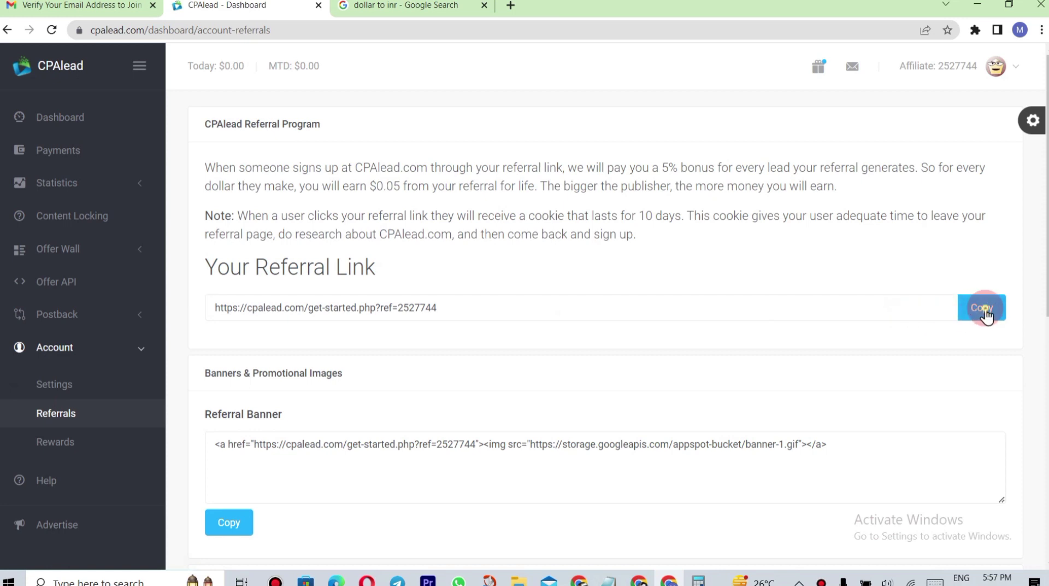
pyautogui.click(983, 309)
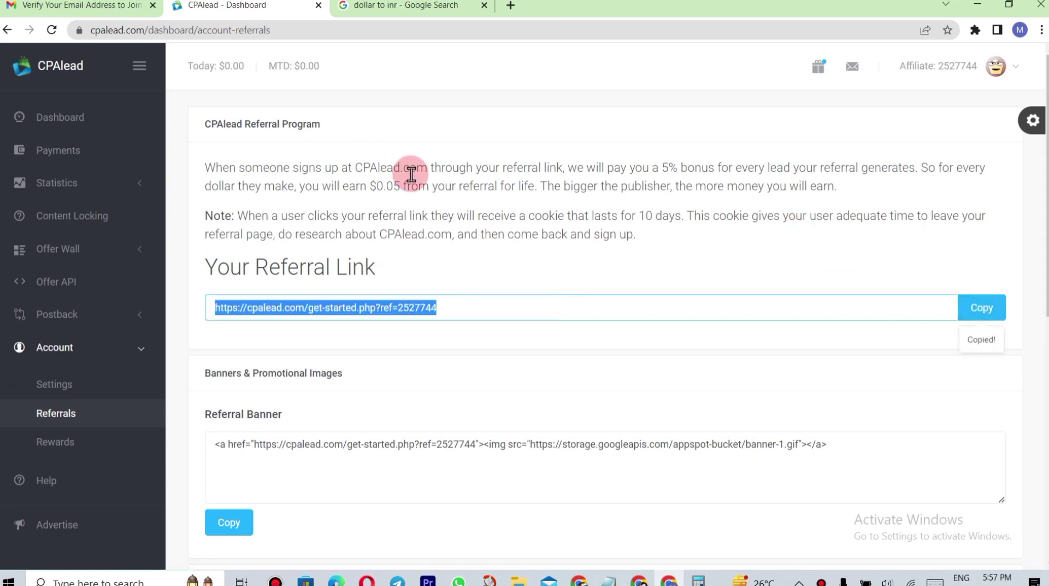
pyautogui.click(356, 183)
pyautogui.moveTo(322, 187); pyautogui.dragTo(437, 188)
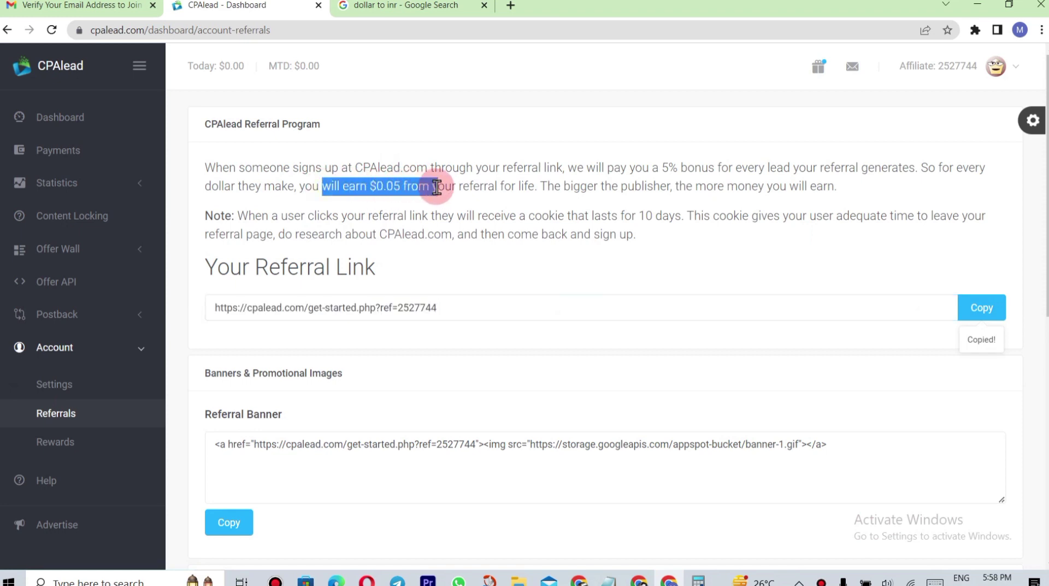
pyautogui.moveTo(644, 167); pyautogui.dragTo(718, 174)
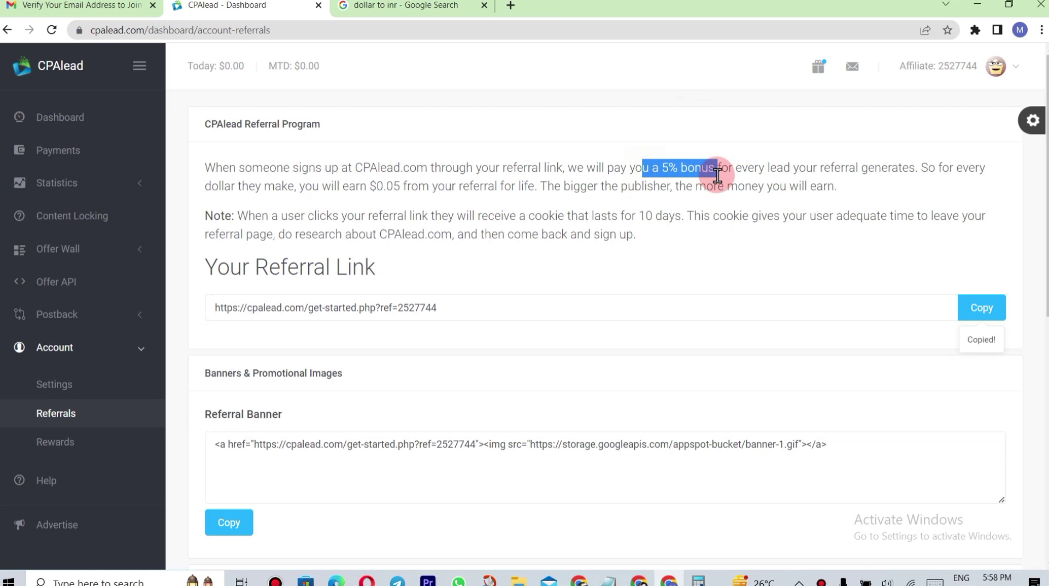
pyautogui.click(973, 306)
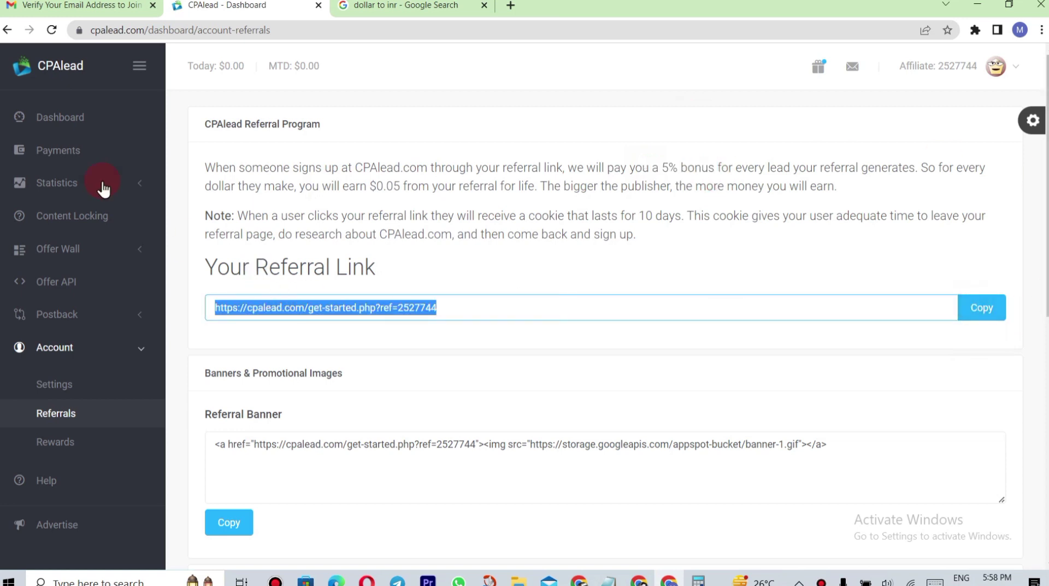
# Open the Payments page, highlight the minimum earnings for the next payment, and choose Payoneer as the payment method without saving.
pyautogui.click(64, 151)
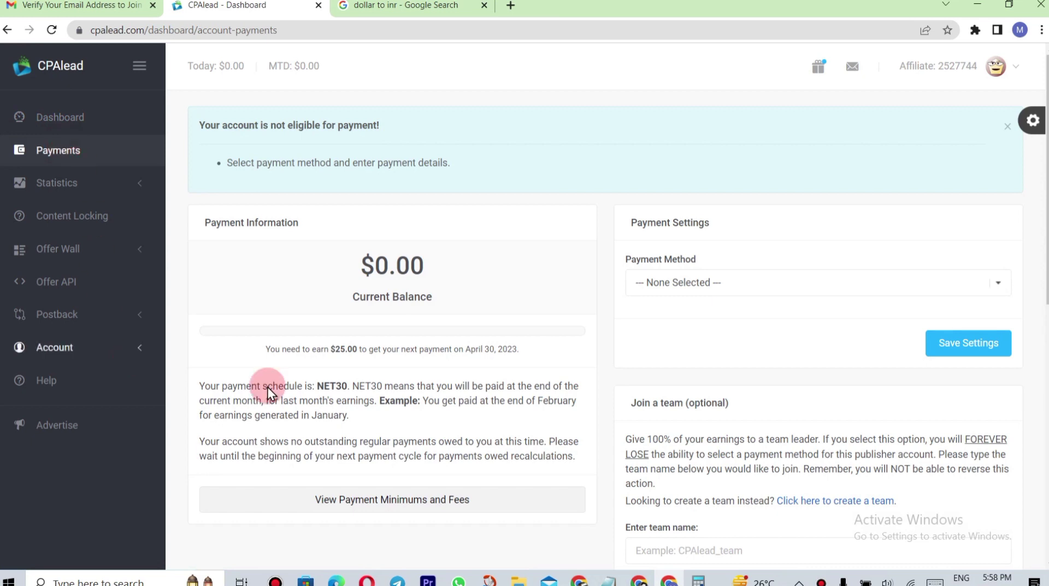
pyautogui.moveTo(329, 349); pyautogui.dragTo(400, 356)
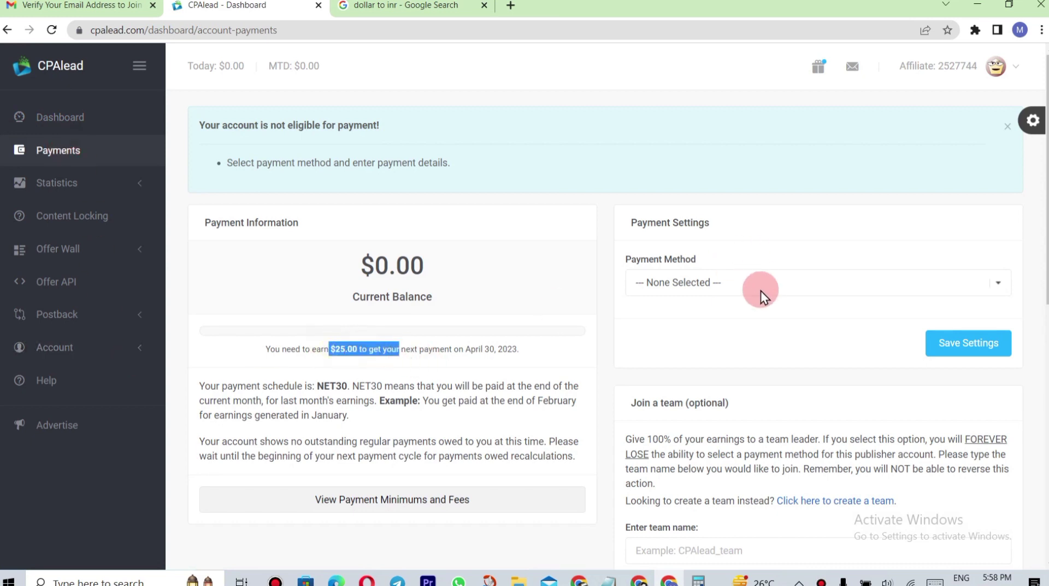
pyautogui.click(743, 284)
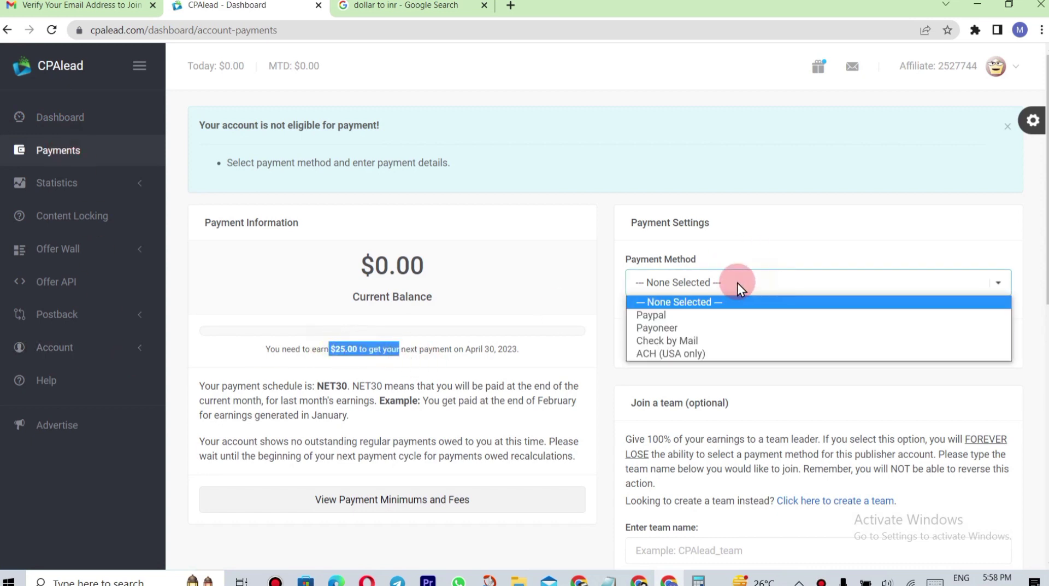
pyautogui.click(673, 326)
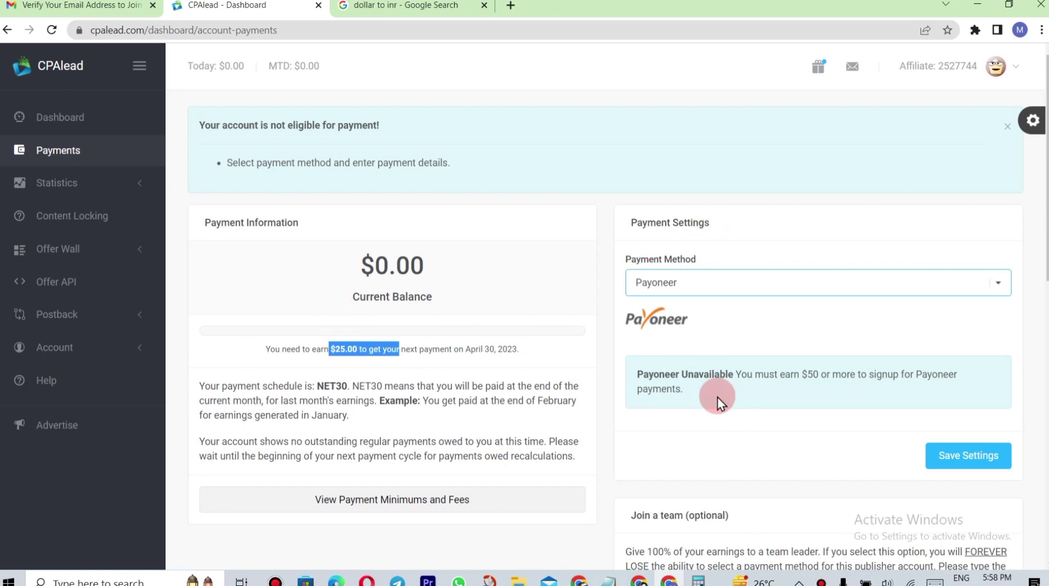
pyautogui.scroll(-2, 717, 397)
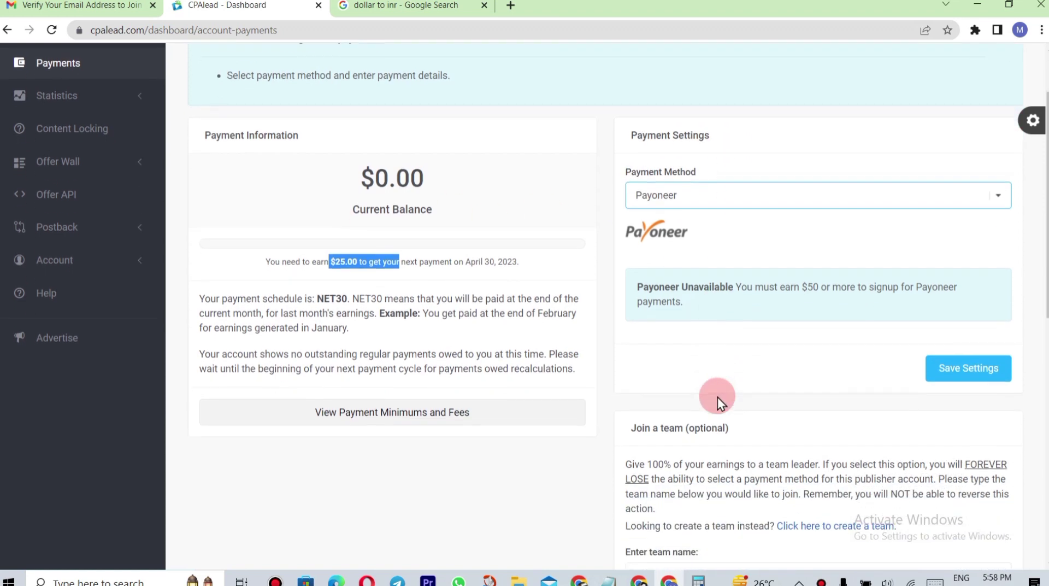
pyautogui.scroll(2, 717, 397)
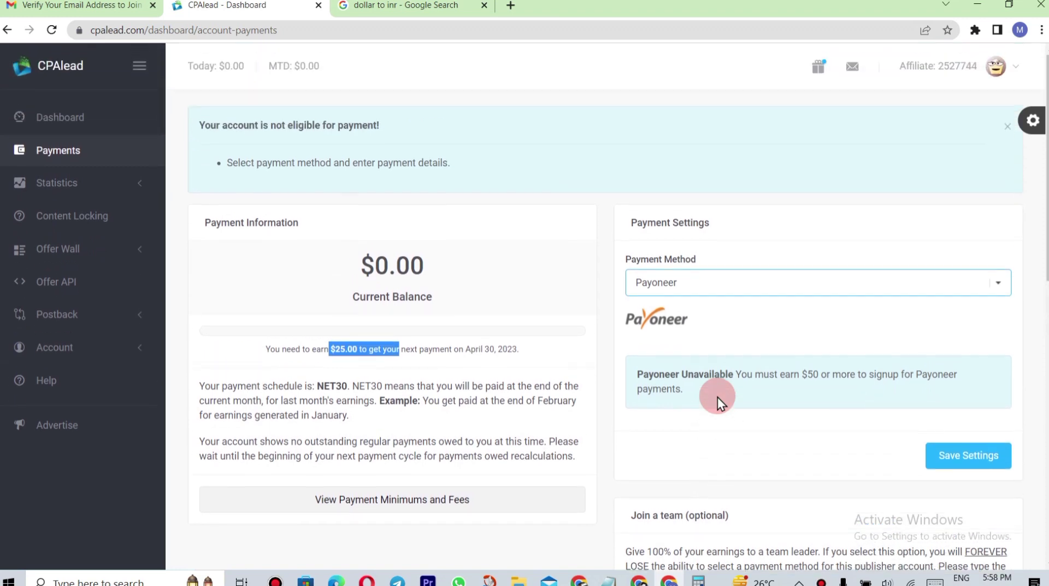